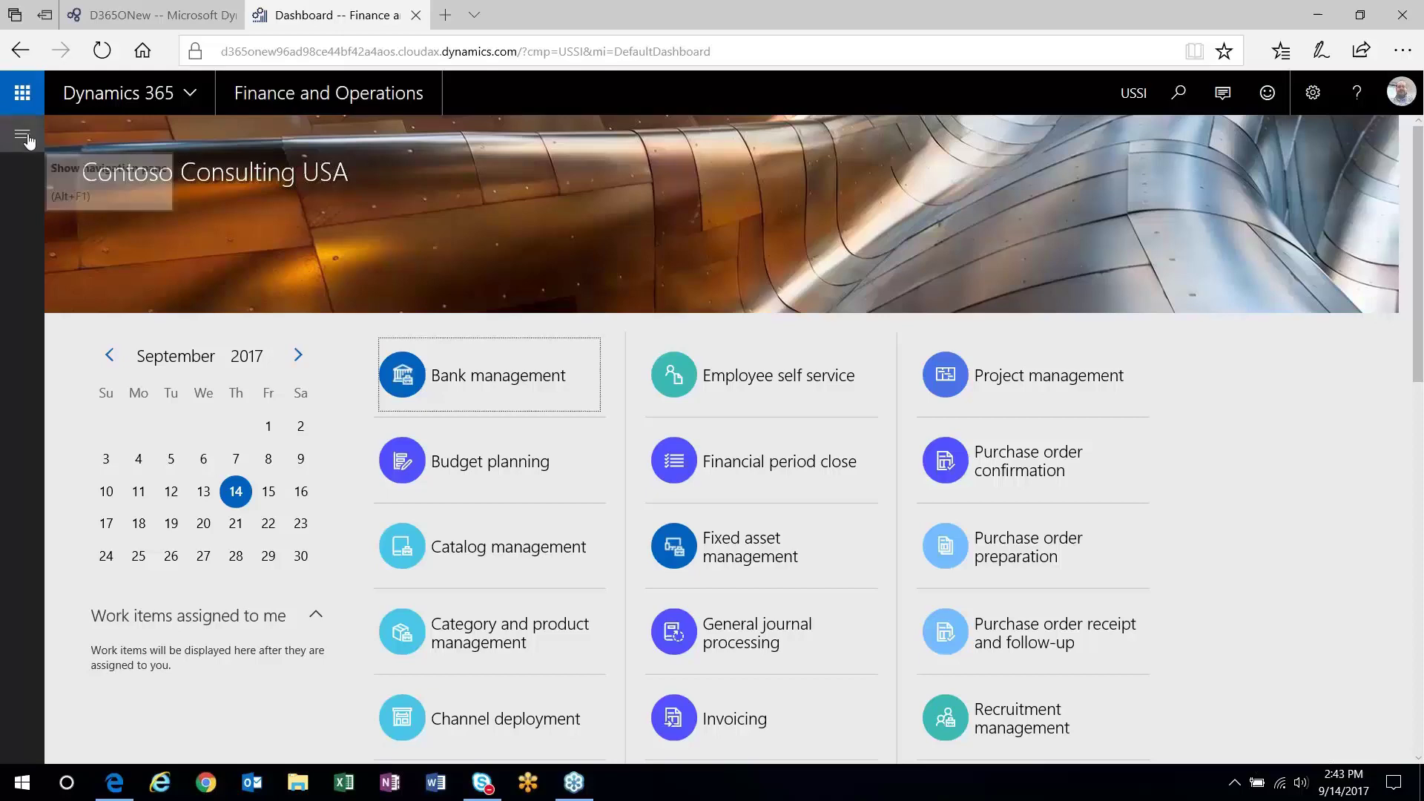
- Open the Project management and accounting module menu and scroll it right to the Setup group
{"action": "left_click", "coordinate": [23, 137]}
{"action": "scroll", "coordinate": [93, 387], "scroll_direction": "down", "scroll_amount": 5}
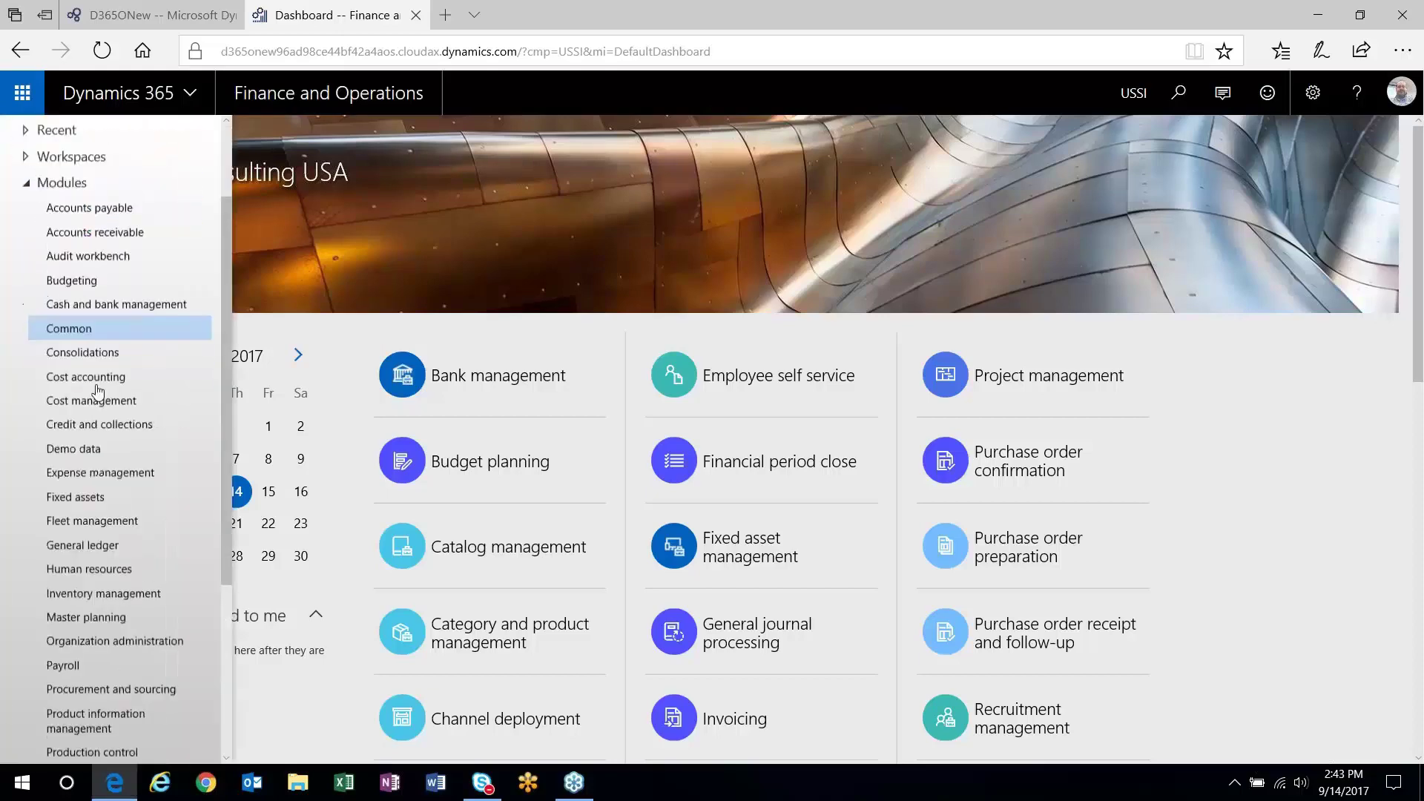
{"action": "left_click", "coordinate": [88, 504]}
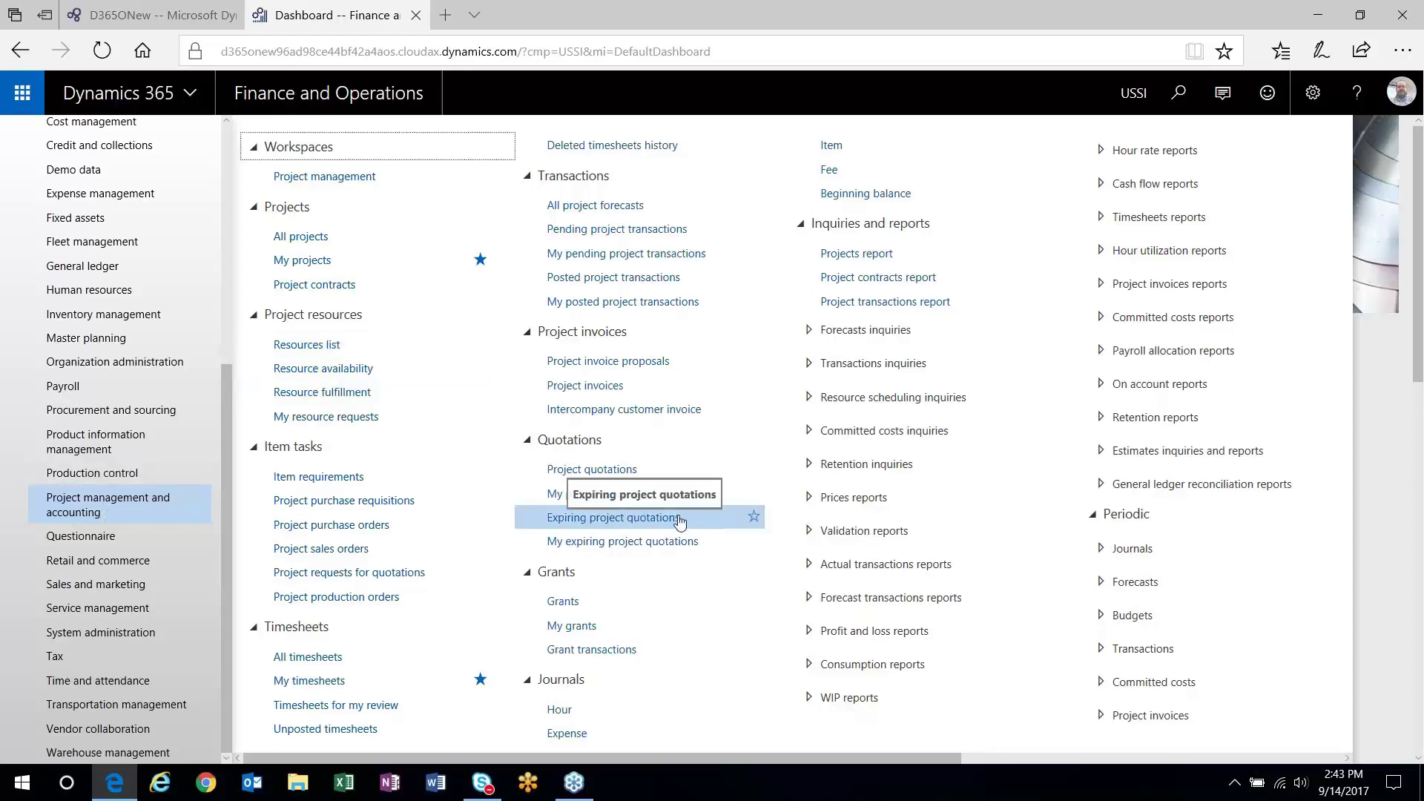
{"action": "left_click_drag", "start_coordinate": [915, 758], "coordinate": [1303, 777]}
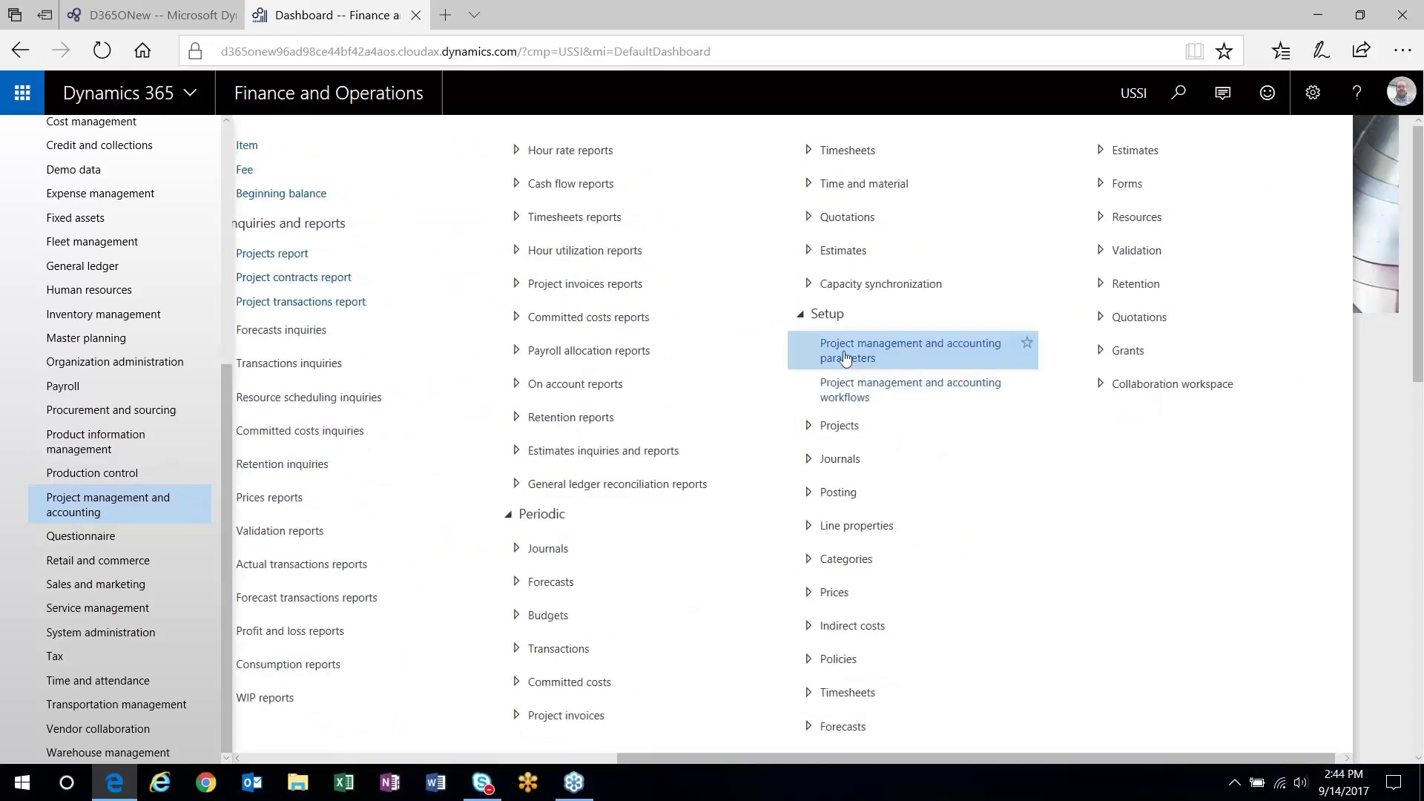
- Review the Journals tab of Project management and accounting parameters, then close the form
{"action": "left_click", "coordinate": [845, 352]}
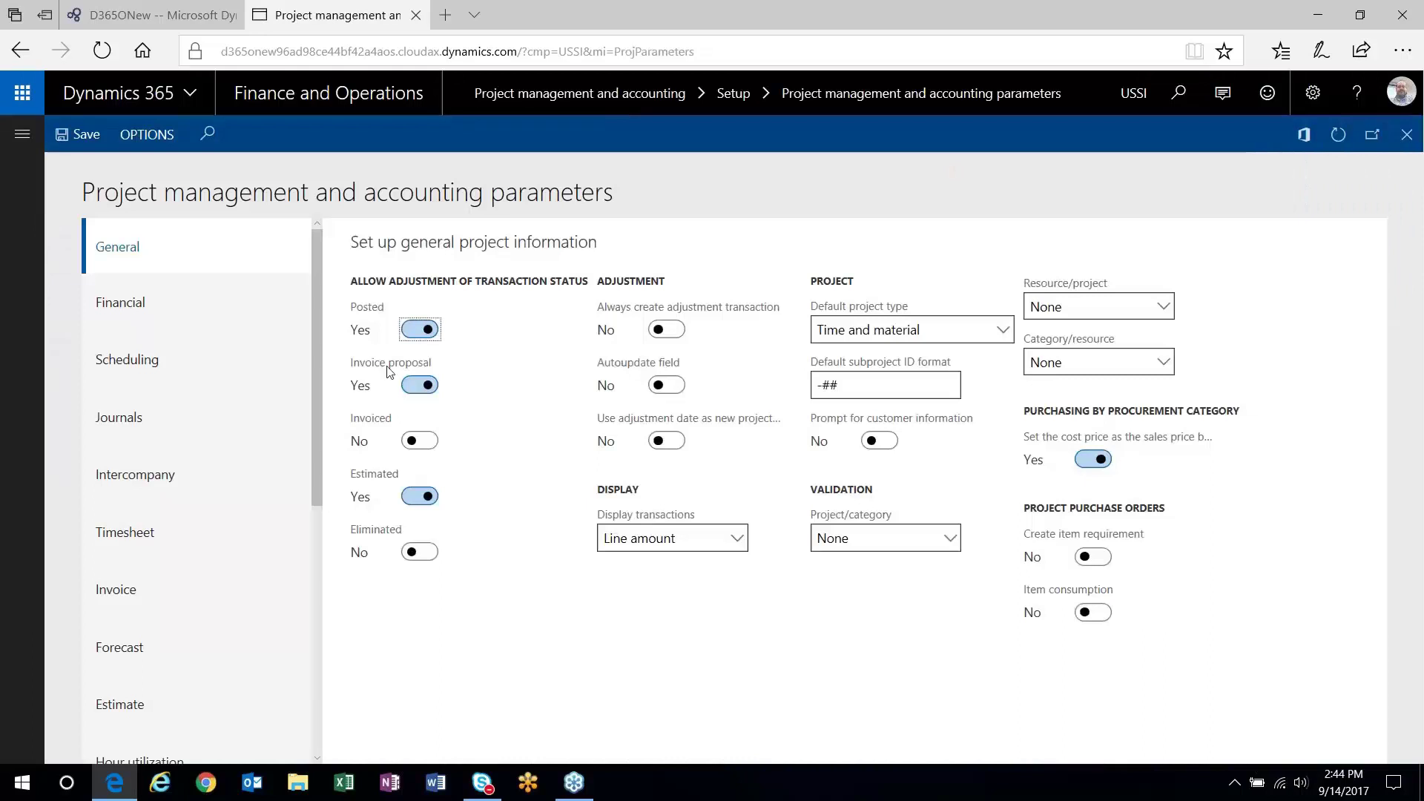
{"action": "left_click", "coordinate": [123, 418]}
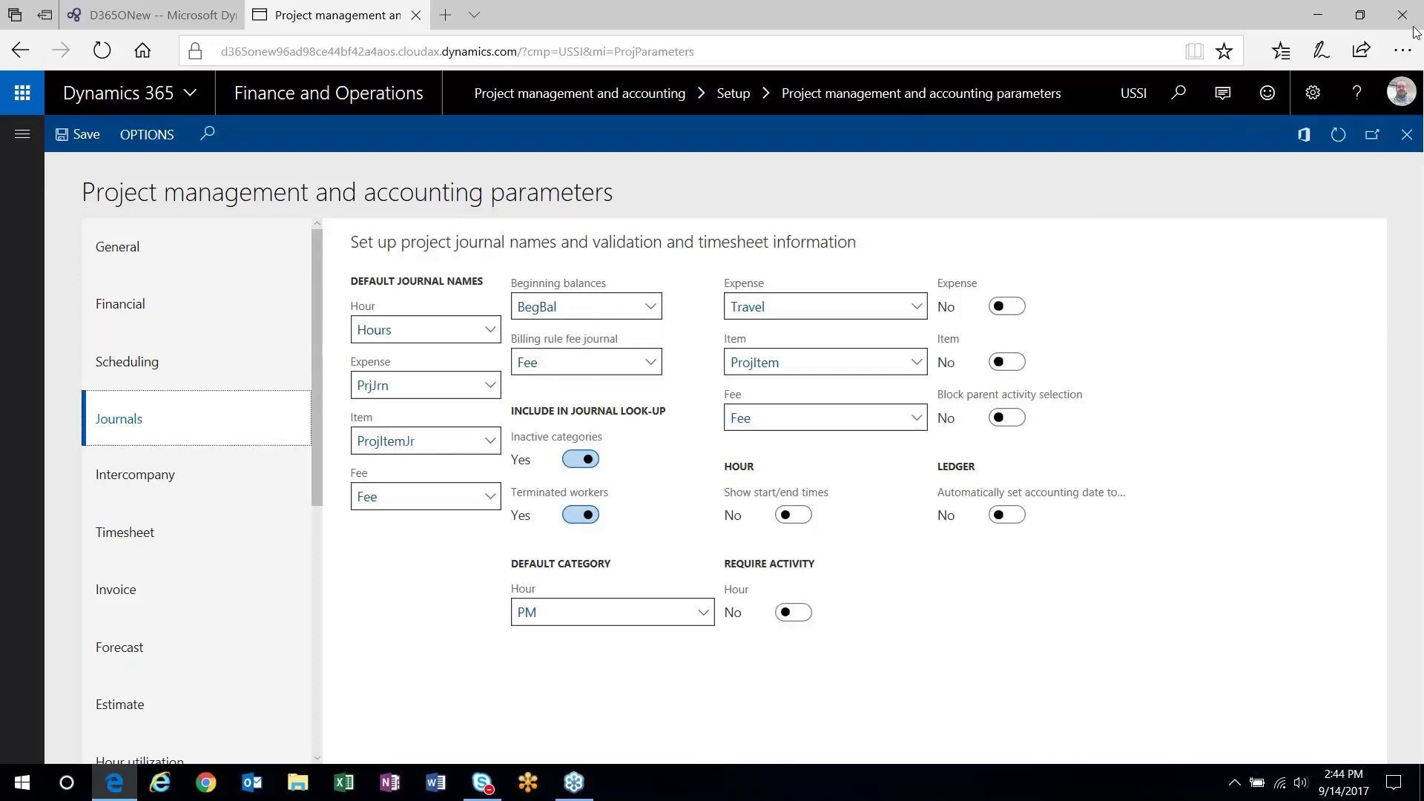
{"action": "left_click", "coordinate": [1406, 134]}
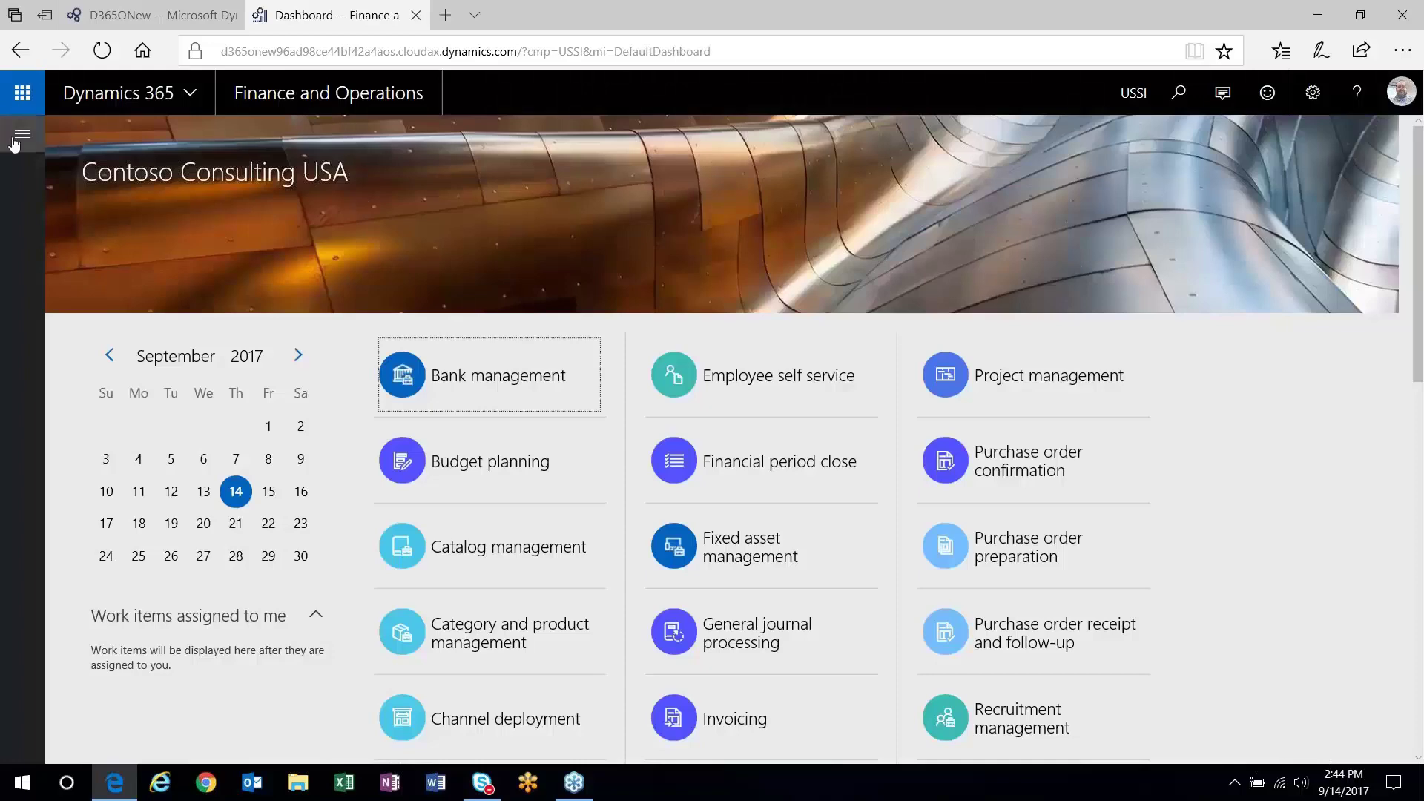
- Open the My projects list from the navigation pane
{"action": "left_click", "coordinate": [13, 137]}
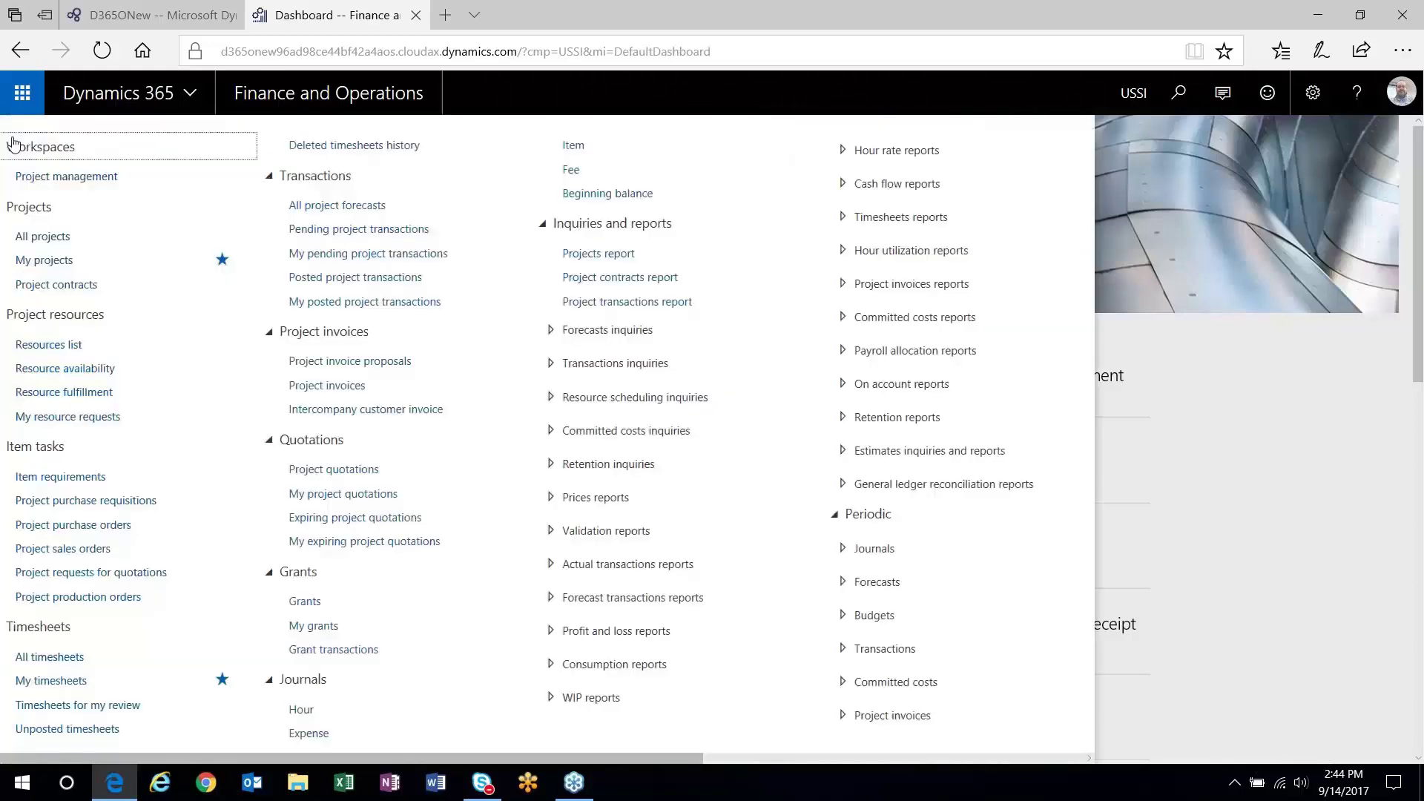
{"action": "scroll", "coordinate": [112, 334], "scroll_direction": "down", "scroll_amount": 1}
{"action": "scroll", "coordinate": [148, 420], "scroll_direction": "down", "scroll_amount": 1}
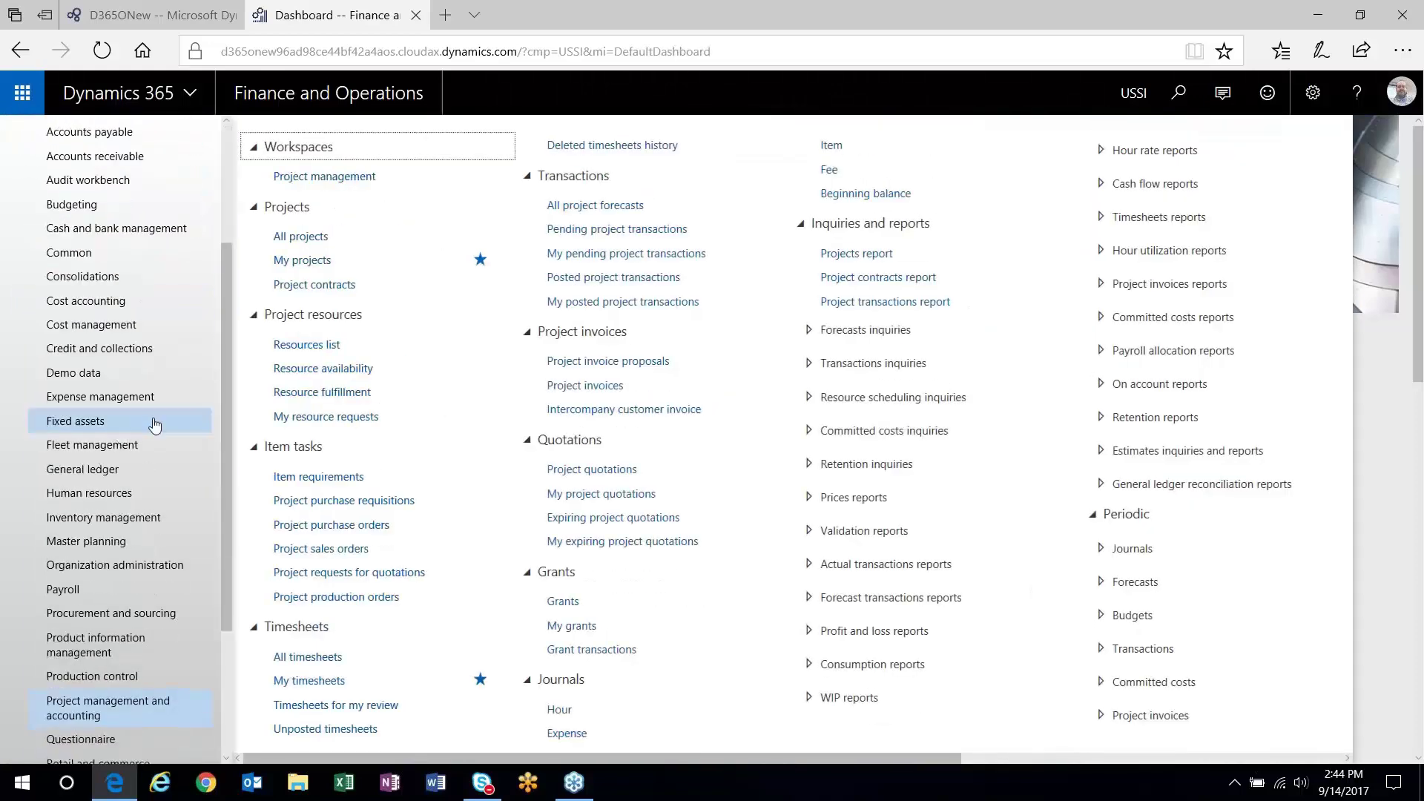
{"action": "left_click", "coordinate": [327, 260]}
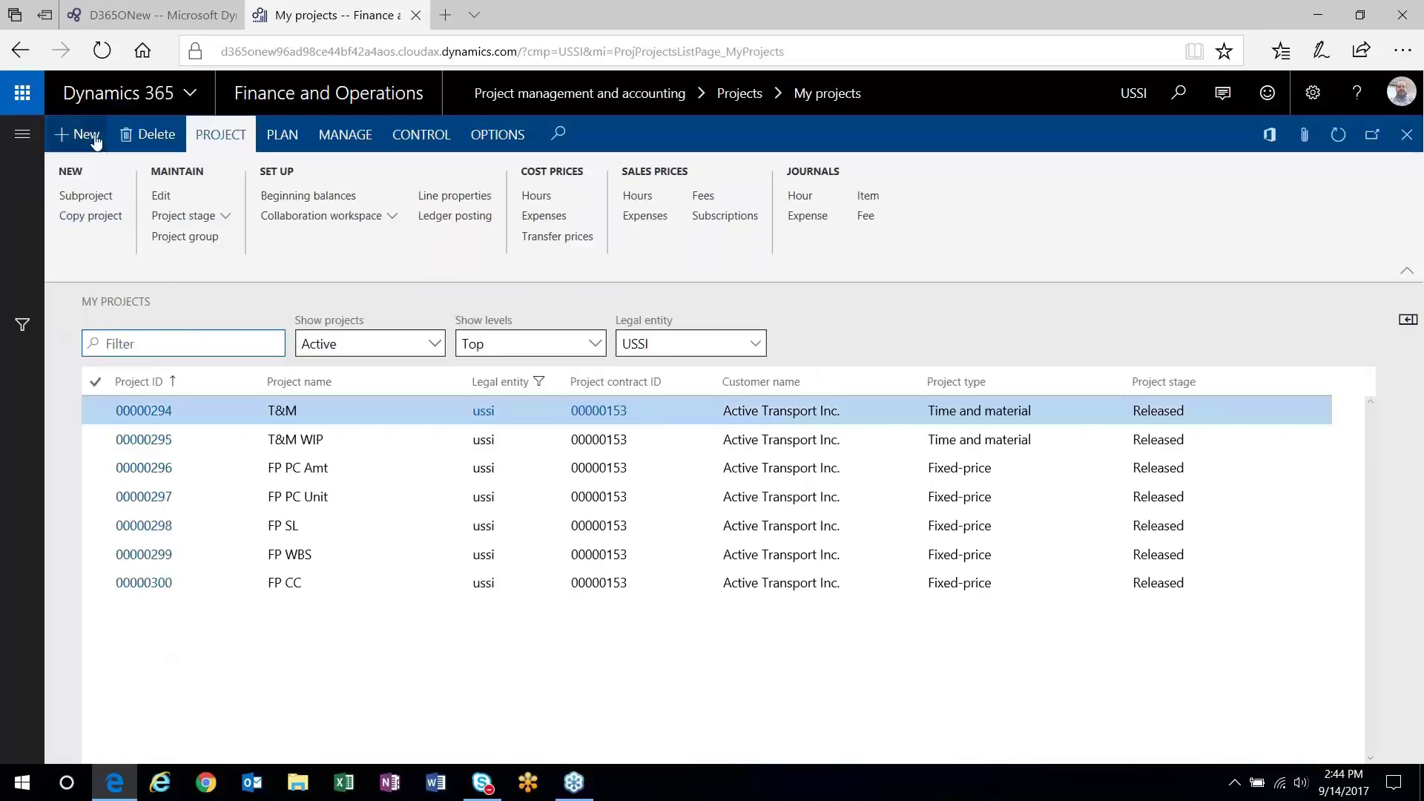
- Start a new project named 'Progress' in project group TM_WIP
{"action": "left_click", "coordinate": [94, 136]}
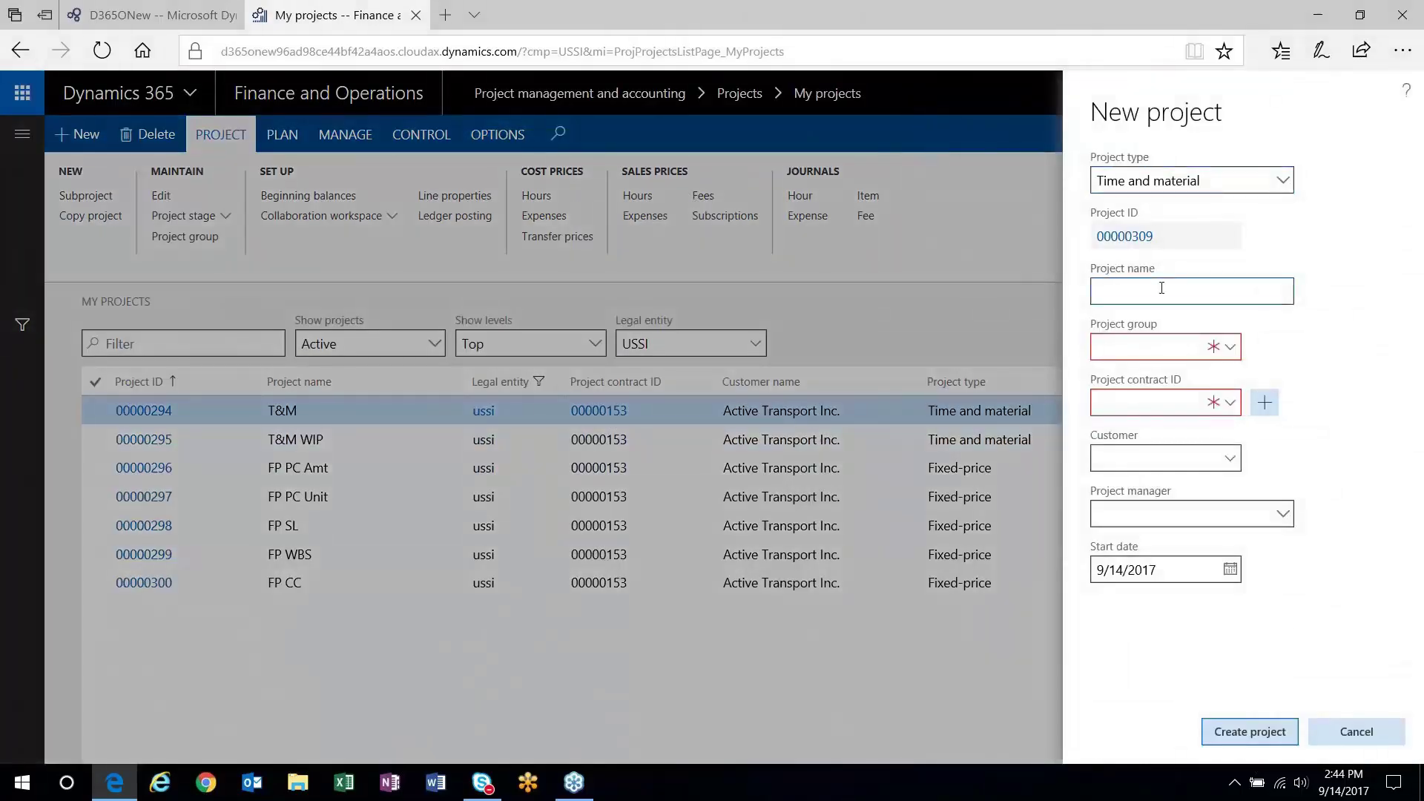
{"action": "type", "text": "Progress"}
{"action": "left_click", "coordinate": [1230, 346]}
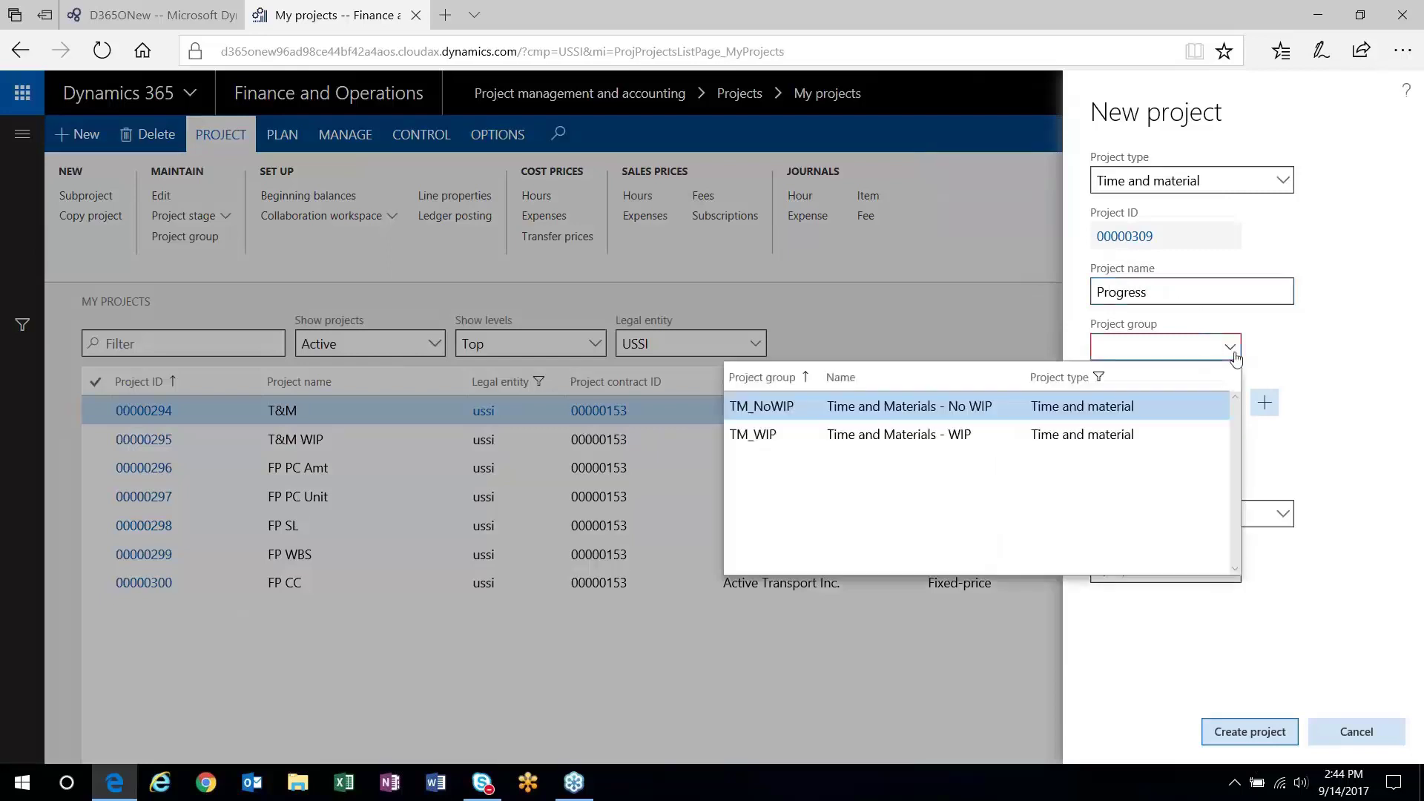
{"action": "left_click", "coordinate": [865, 435]}
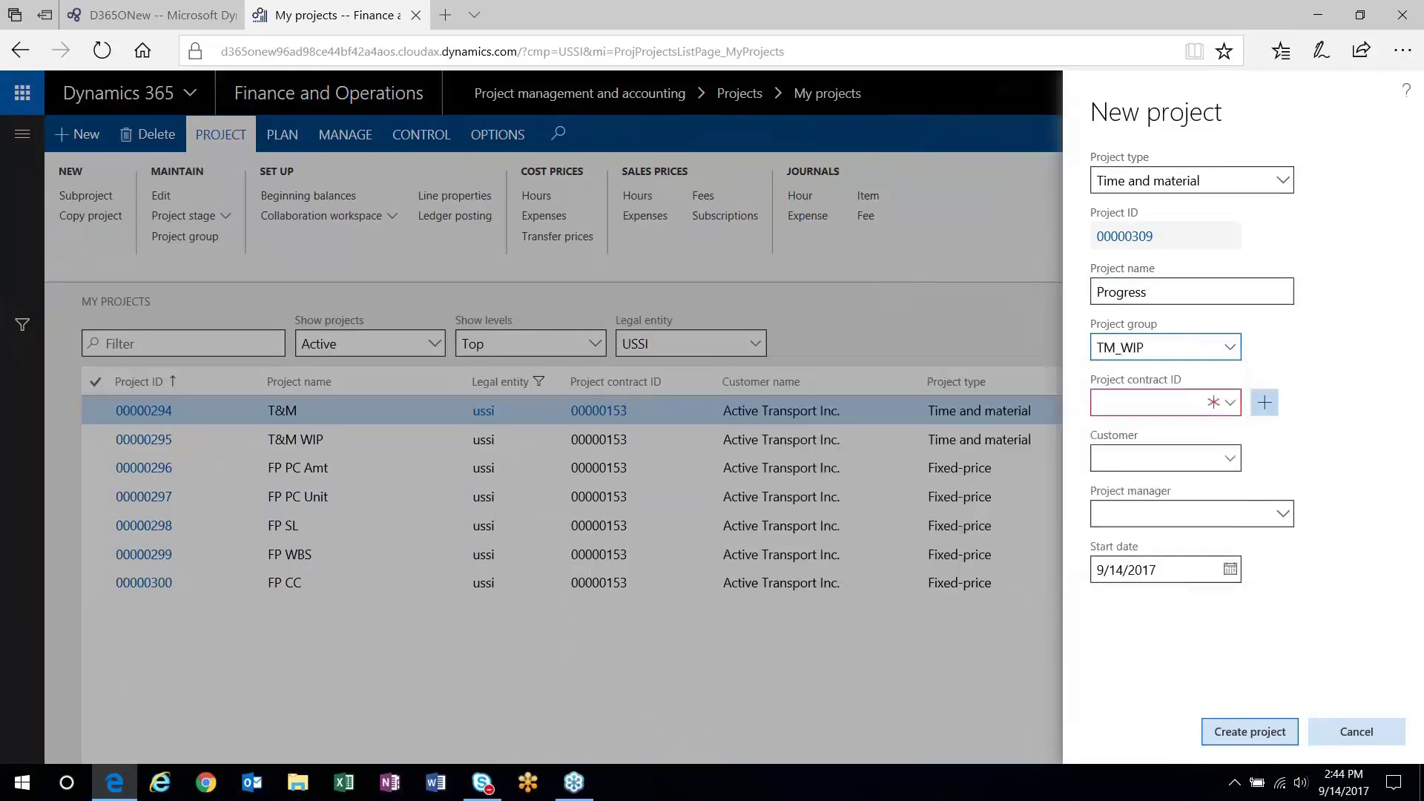
{"action": "left_click", "coordinate": [1265, 401]}
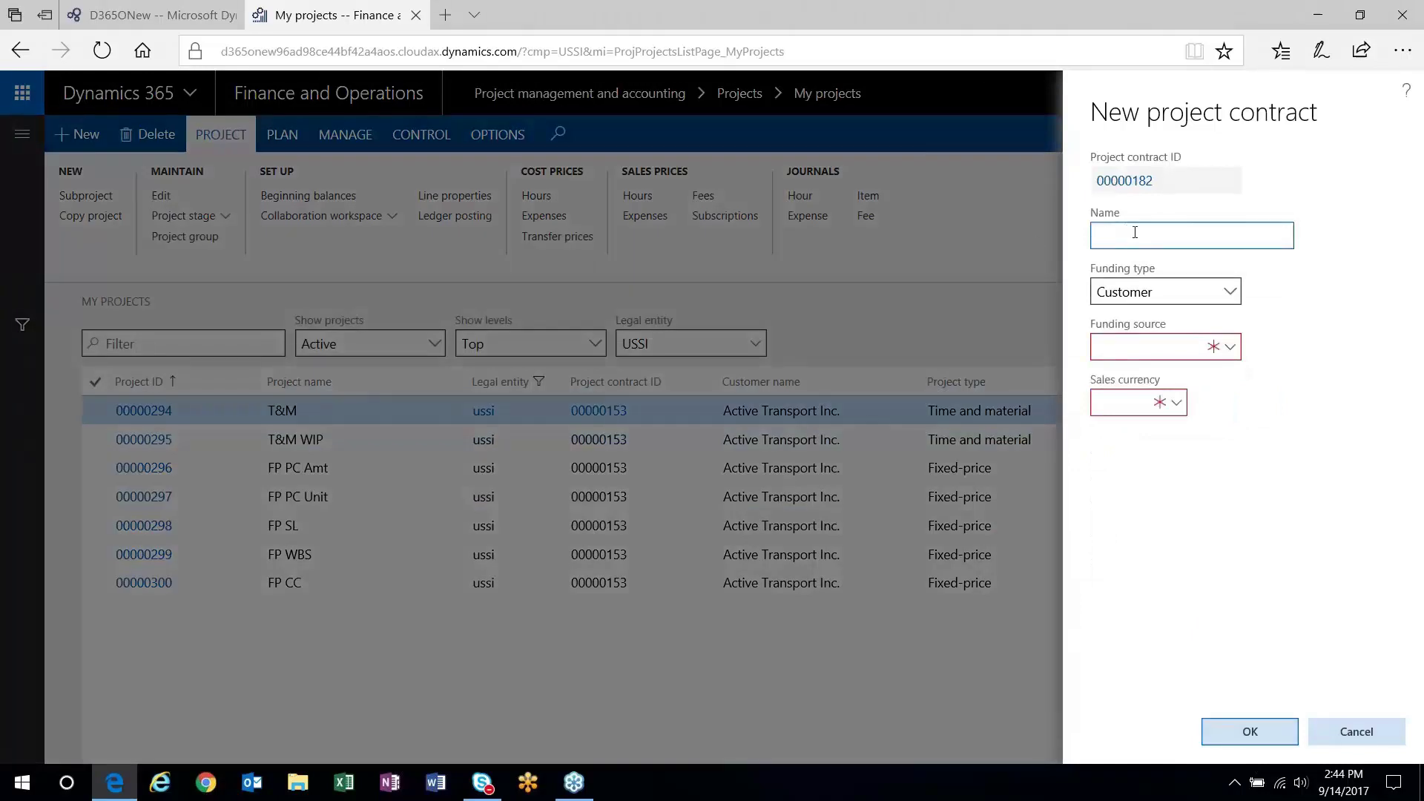
- Create project contract 00000182 named 'Progress', funded by the chosen customer funding source in USD
{"action": "type", "text": "Progress"}
{"action": "left_click", "coordinate": [1231, 348]}
{"action": "left_click", "coordinate": [1138, 359]}
{"action": "left_click", "coordinate": [1118, 439]}
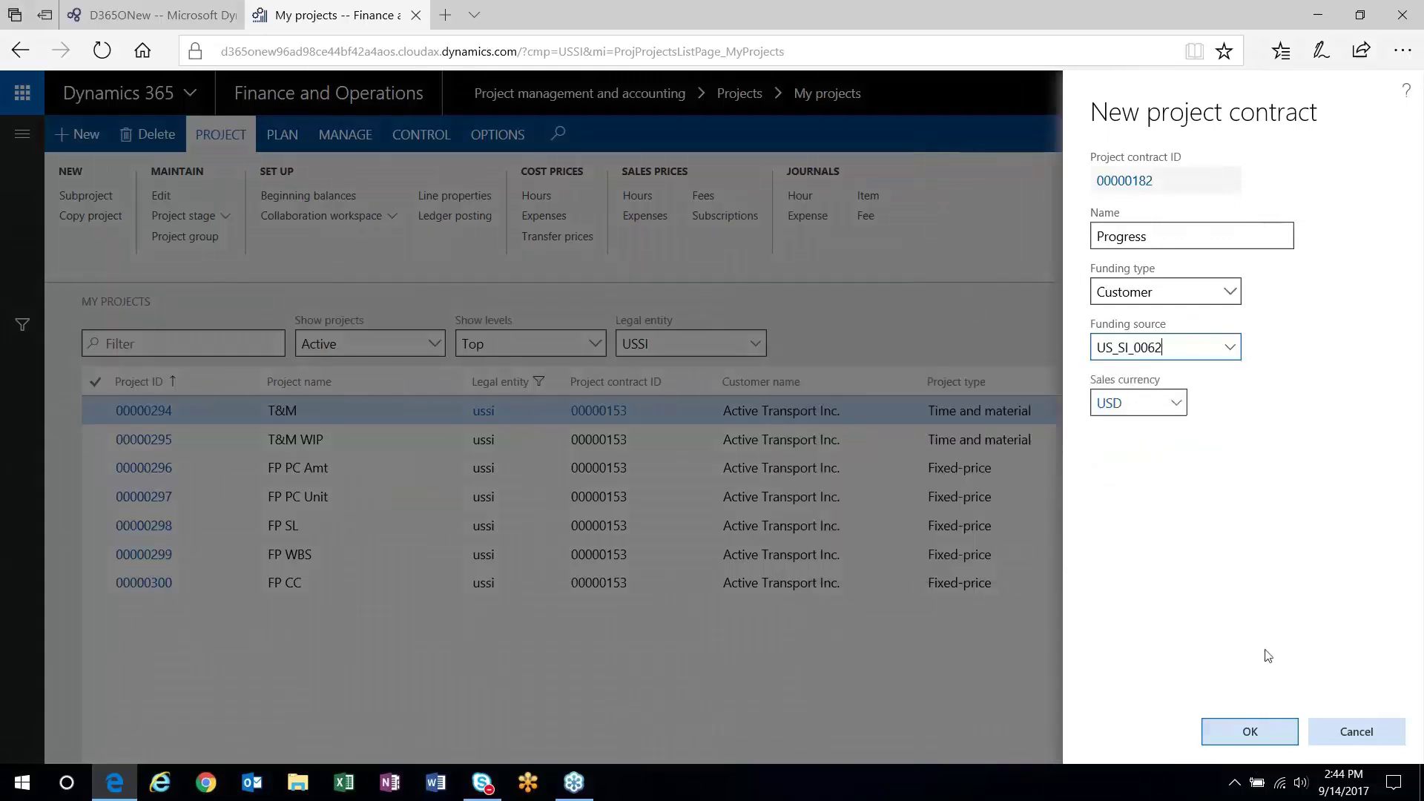
{"action": "left_click", "coordinate": [1249, 731]}
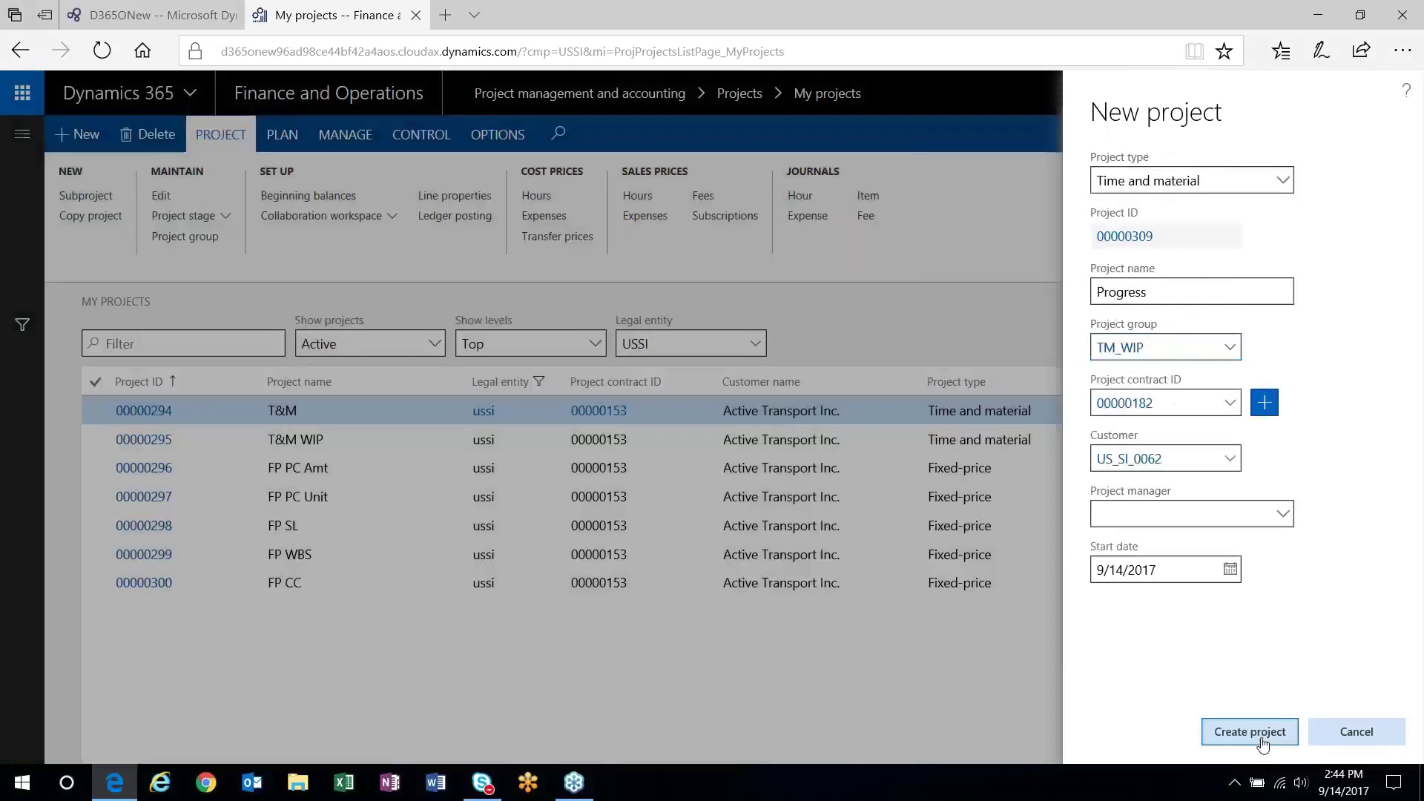
- Enter the project manager's name, select it, and create project 00000309 'Progress'
{"action": "left_click", "coordinate": [1167, 514]}
{"action": "type", "text": "Rob Fitzpatr"}
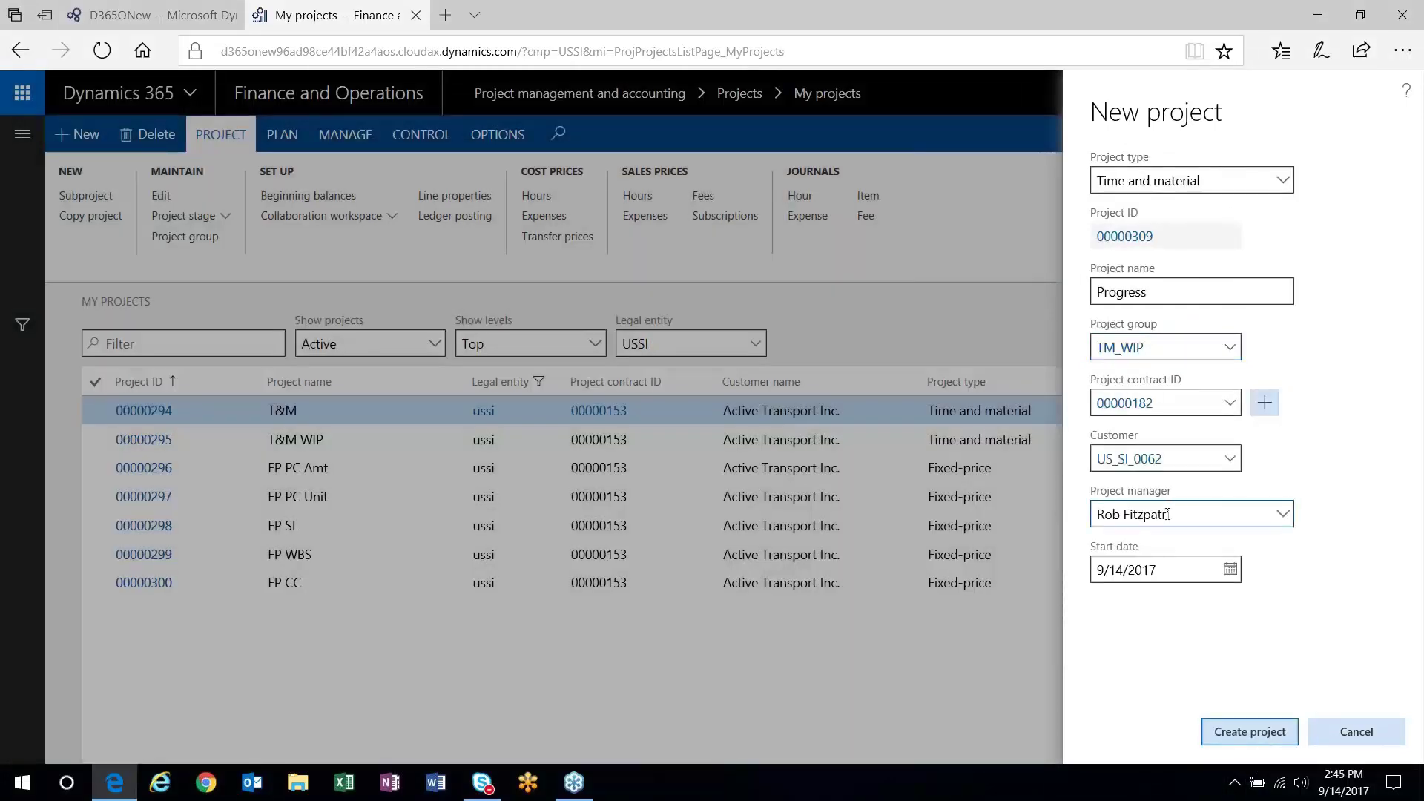
{"action": "type", "text": "ick"}
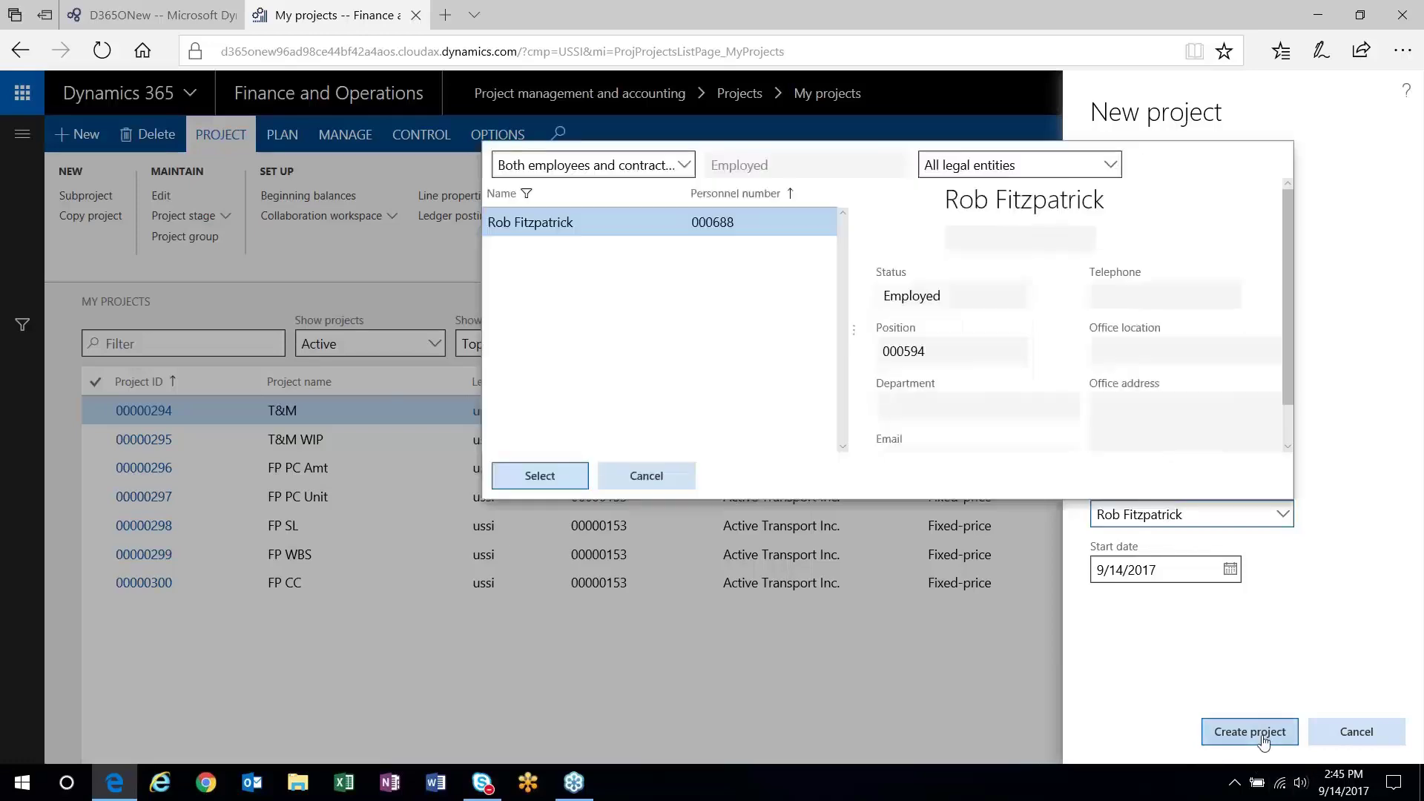
{"action": "left_click", "coordinate": [1263, 740]}
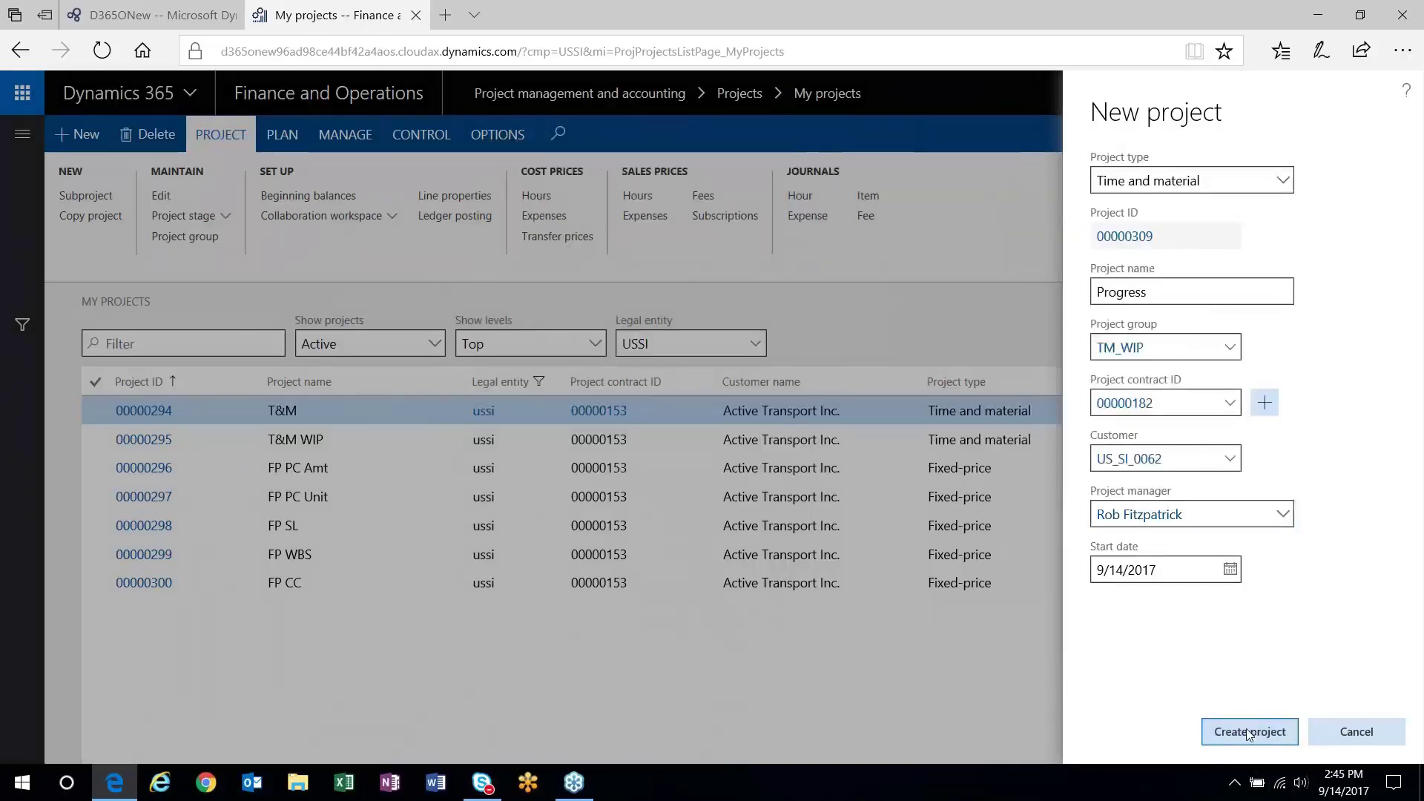
{"action": "left_click", "coordinate": [1250, 733]}
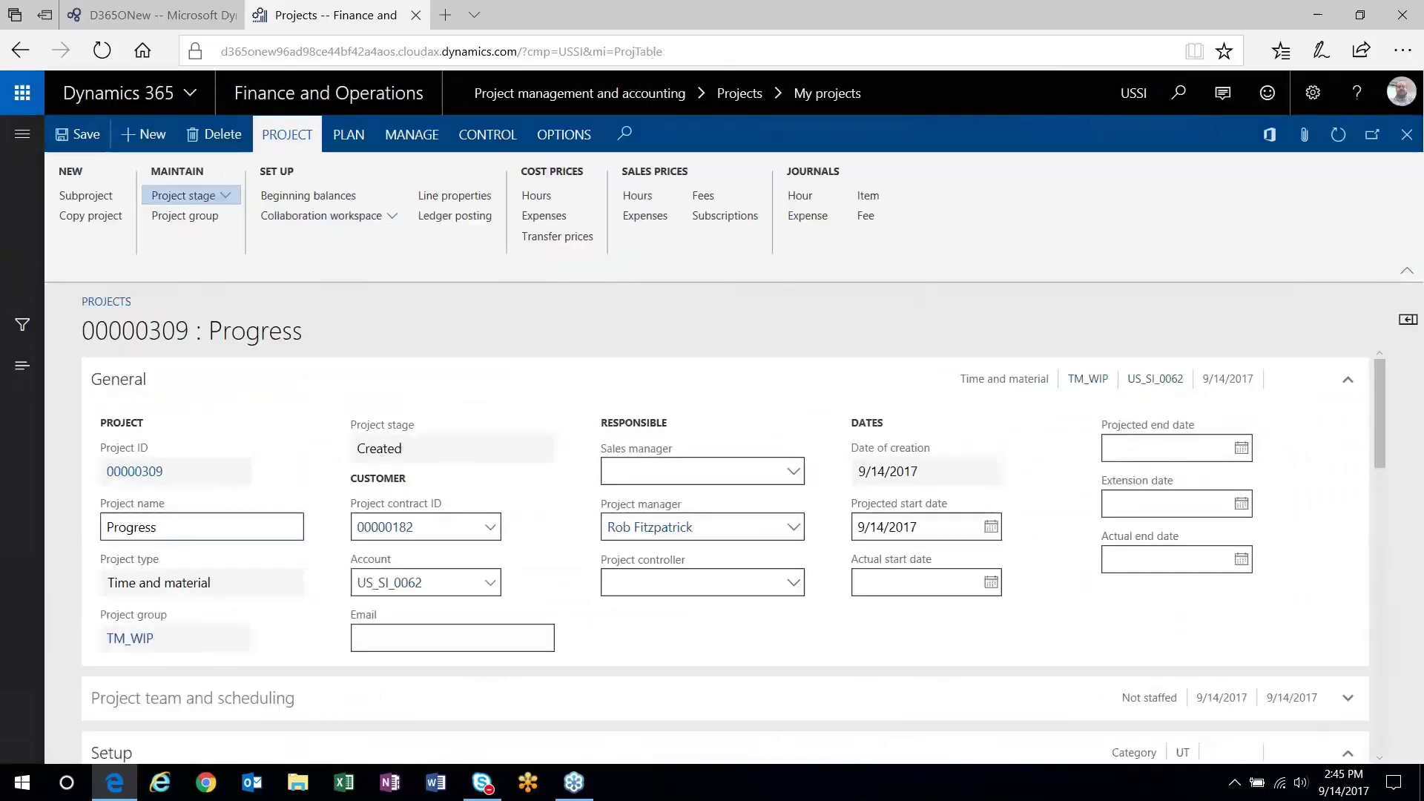
- Set the Progress project's stage to Released
{"action": "left_click", "coordinate": [186, 196]}
{"action": "left_click", "coordinate": [197, 313]}
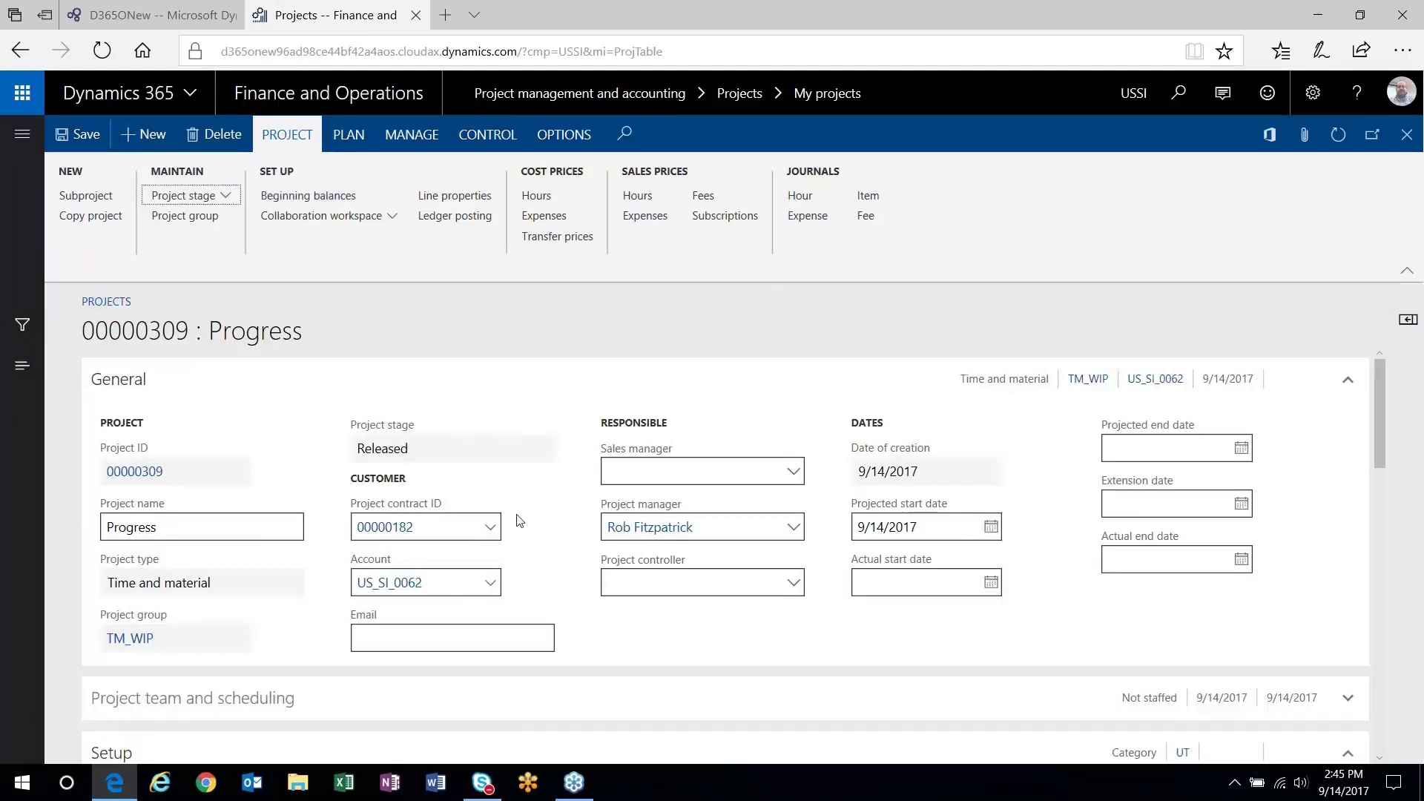
{"action": "left_click", "coordinate": [411, 134]}
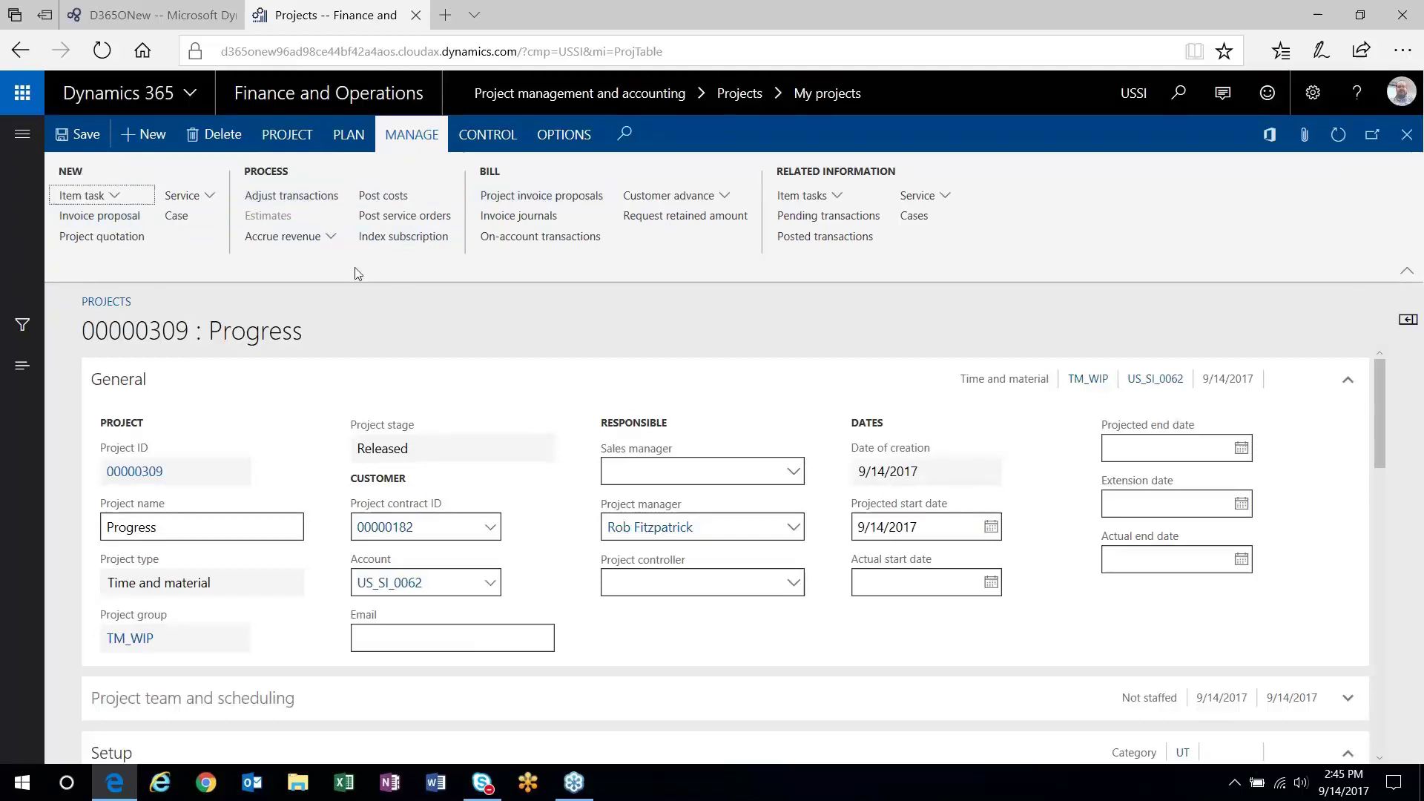
- Open project contract 00000182 and view its Billing rules and Funding sources sections
{"action": "left_click", "coordinate": [384, 527]}
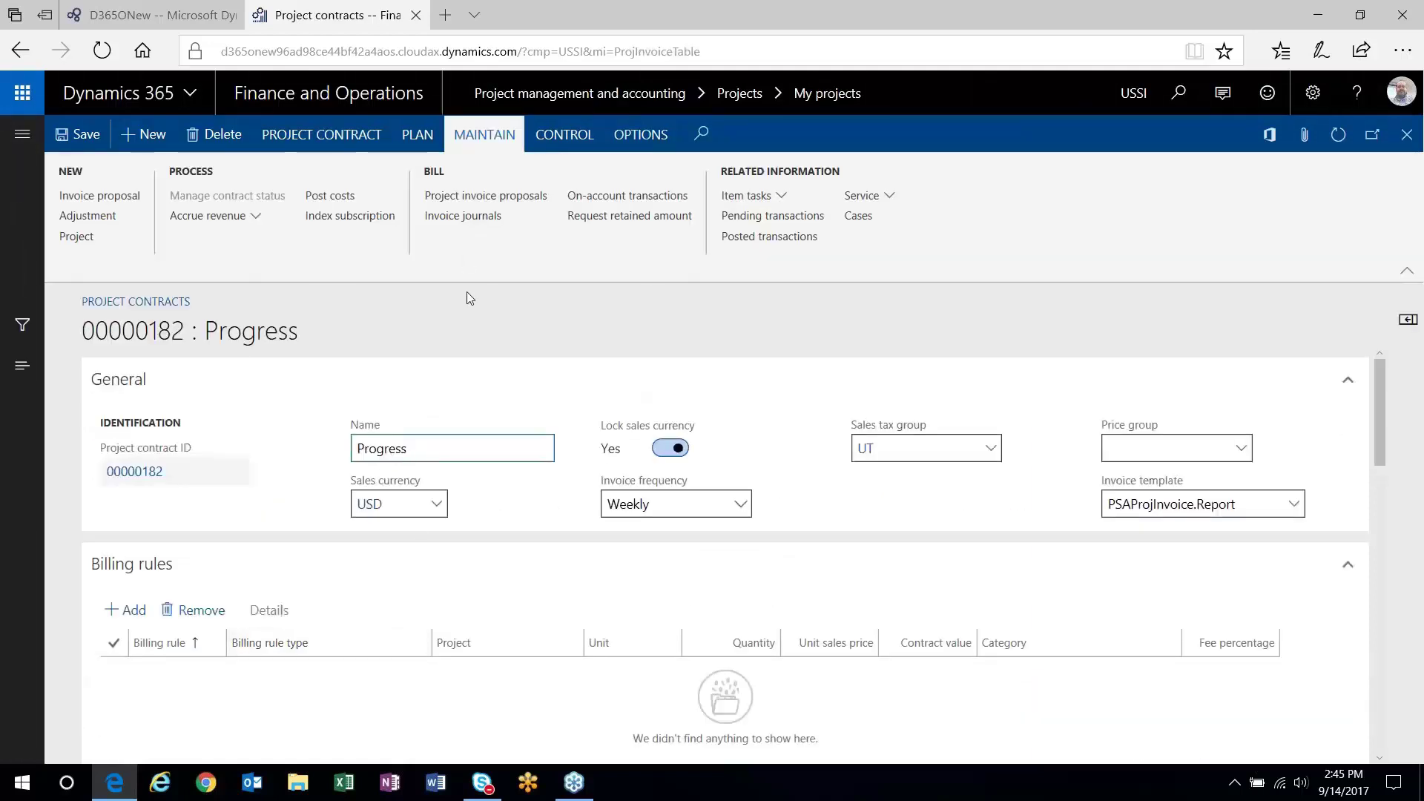
{"action": "scroll", "coordinate": [195, 439], "scroll_direction": "down", "scroll_amount": 1}
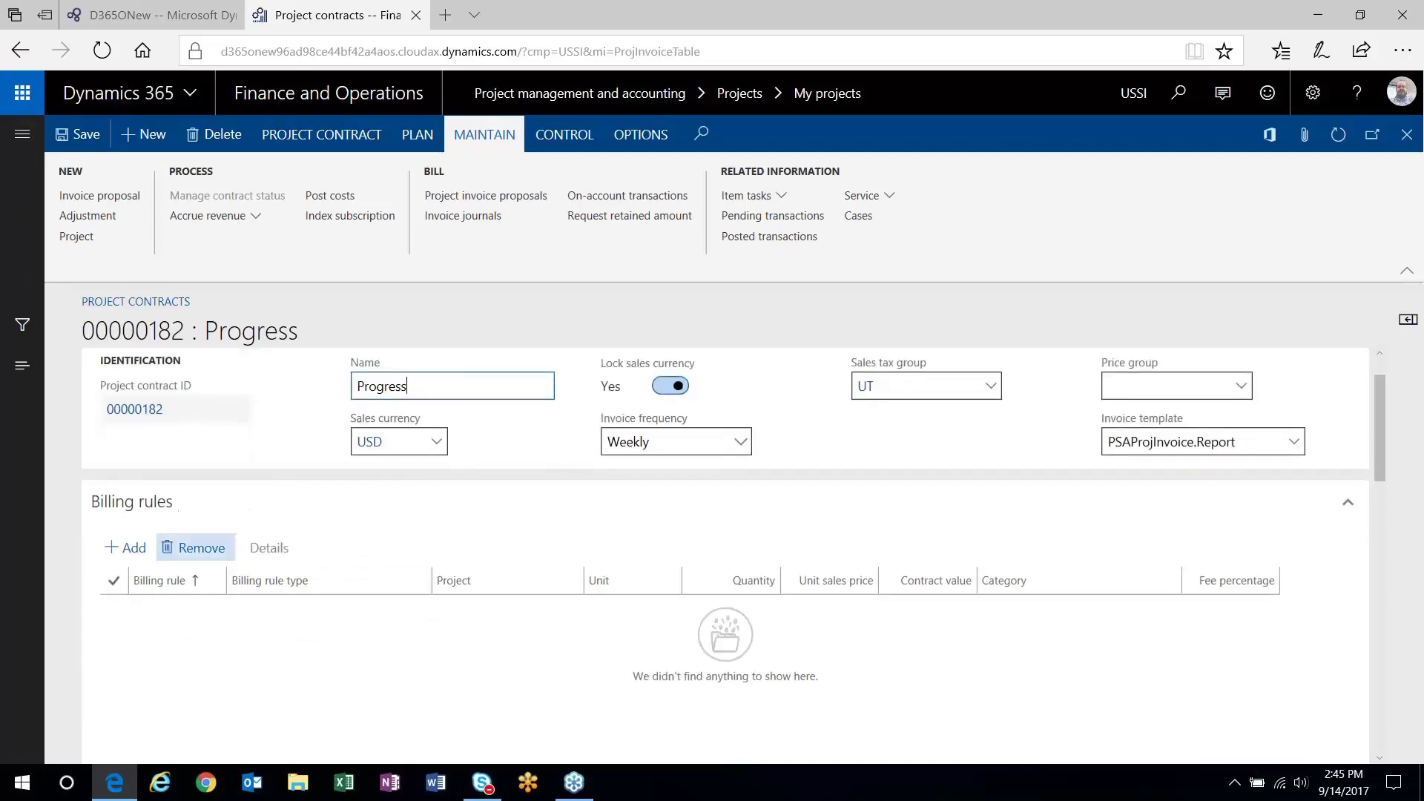
{"action": "scroll", "coordinate": [302, 519], "scroll_direction": "down", "scroll_amount": 2}
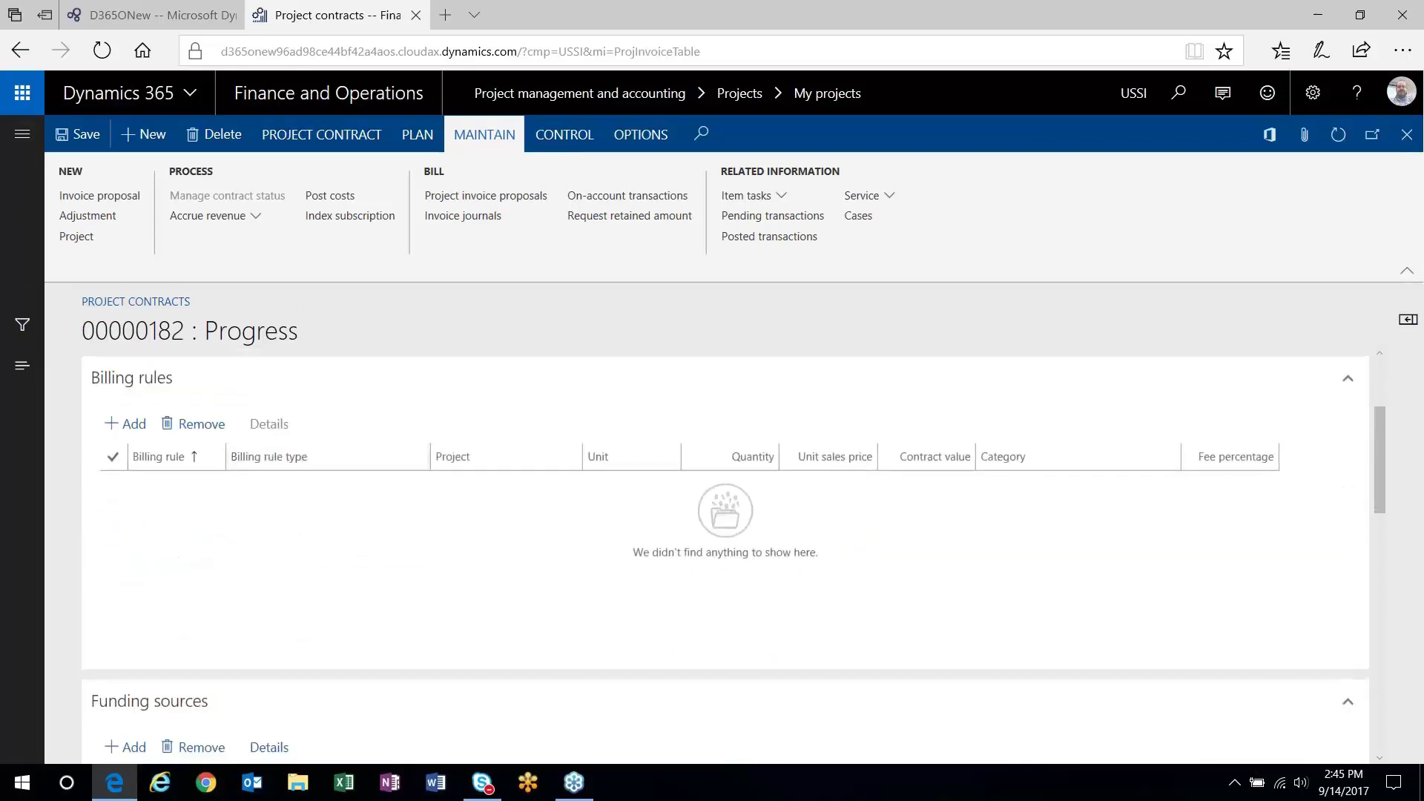
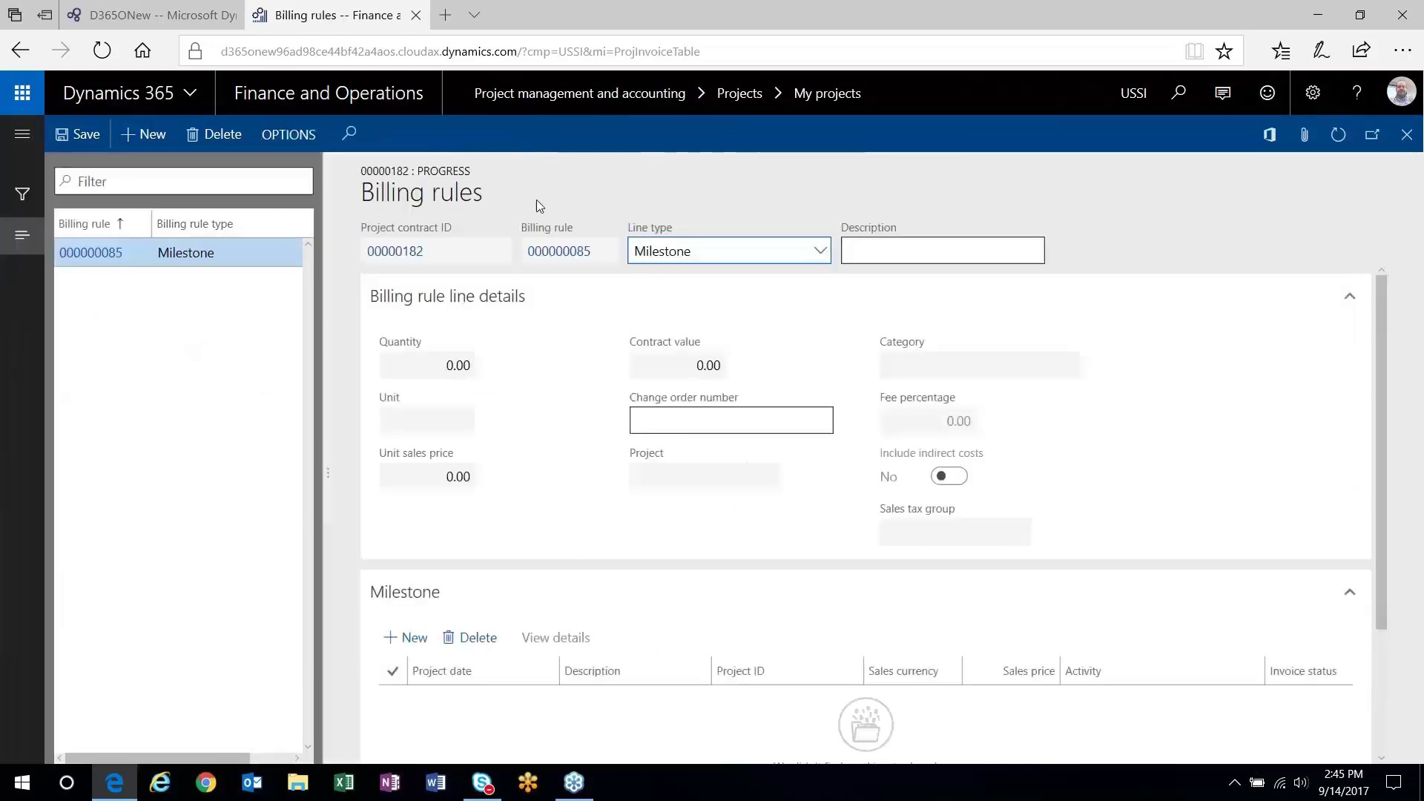
- Open the line type list for new billing rule 000000085 on contract 00000182
{"action": "left_click", "coordinate": [819, 251]}
- Make the rule a Progress line with description 'Progress' and contract value 100000
{"action": "left_click", "coordinate": [725, 305]}
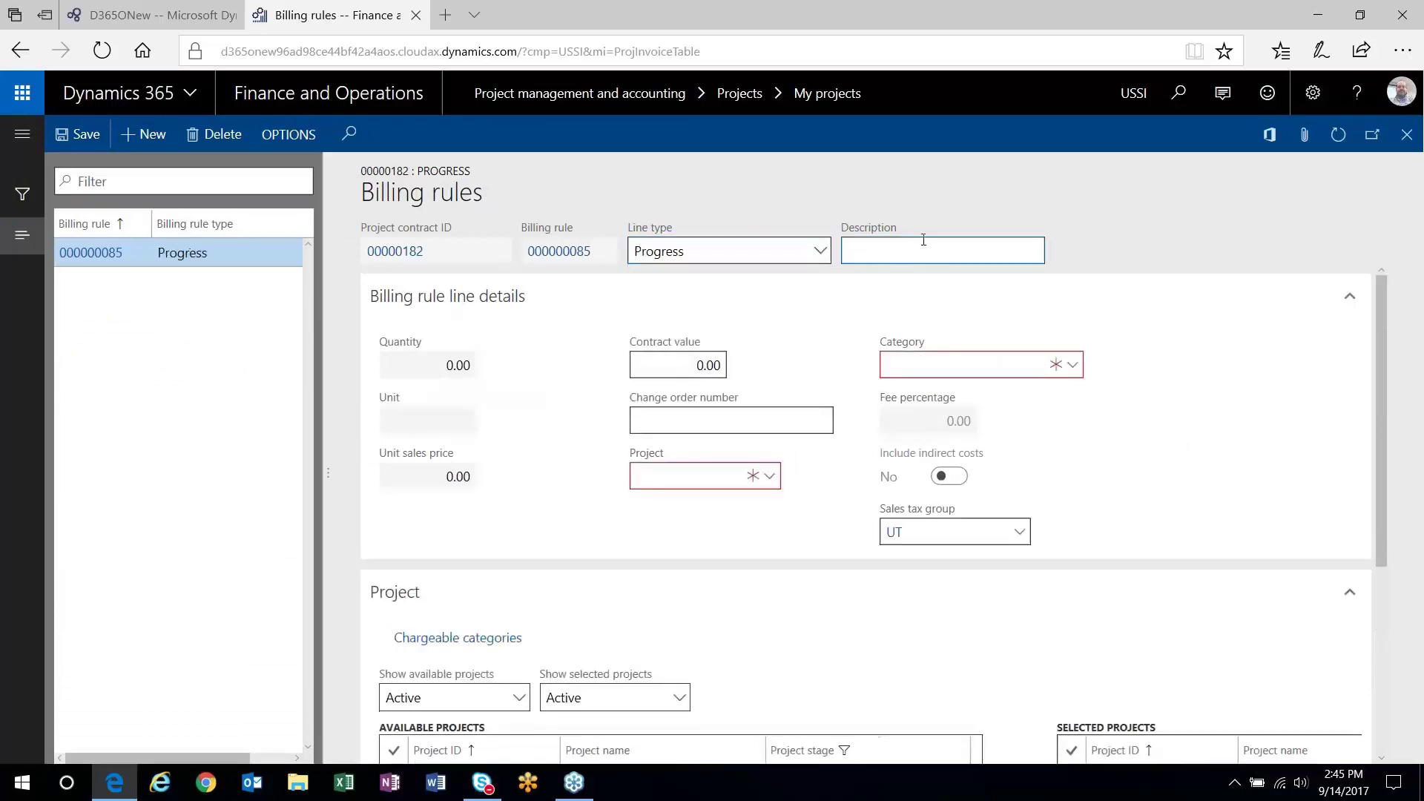
{"action": "type", "text": "Progress"}
{"action": "key", "text": "Tab"}
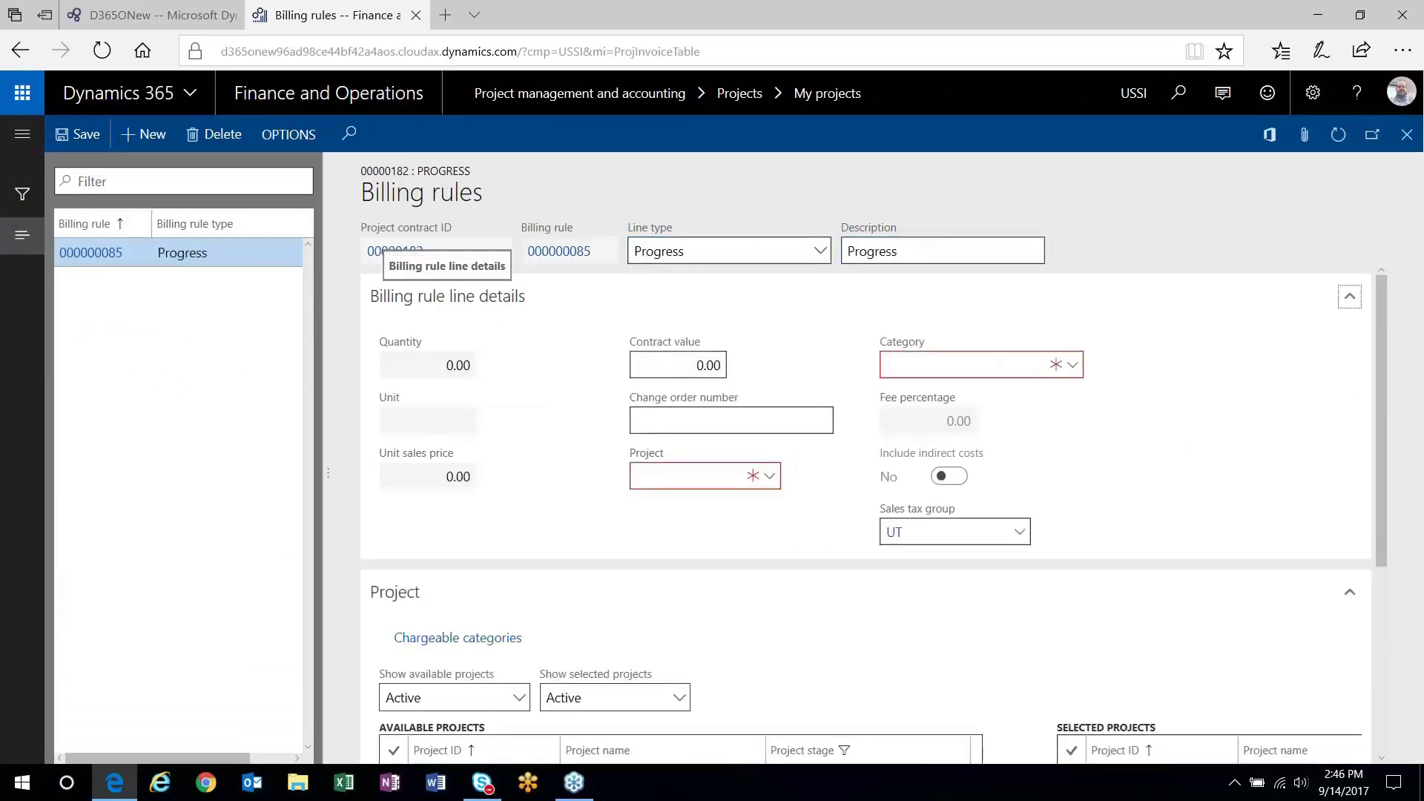
{"action": "left_click", "coordinate": [719, 365]}
{"action": "type", "text": "100000"}
{"action": "key", "text": "Tab"}
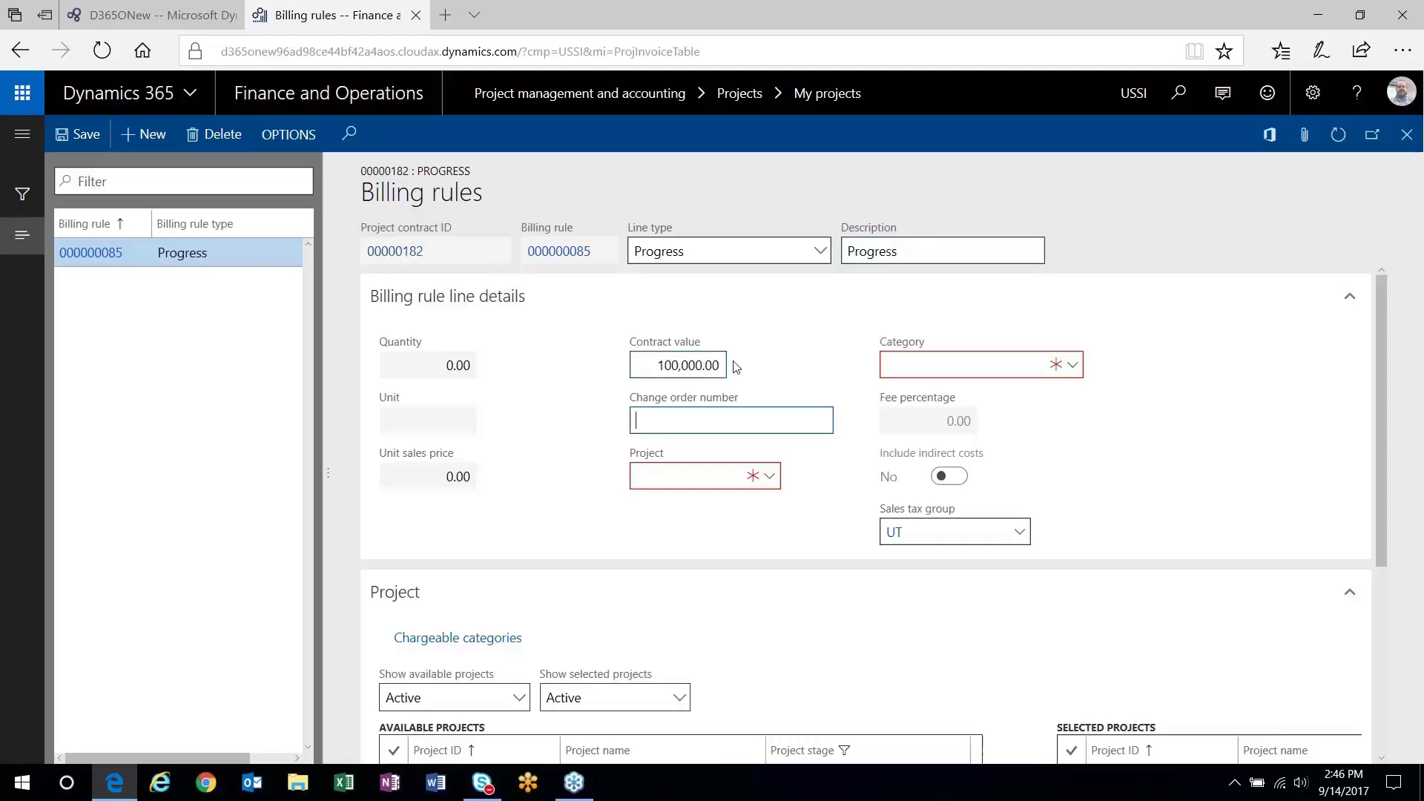
- Assign project 00000309 and category Fee, then collapse the Project section
{"action": "left_click", "coordinate": [769, 476]}
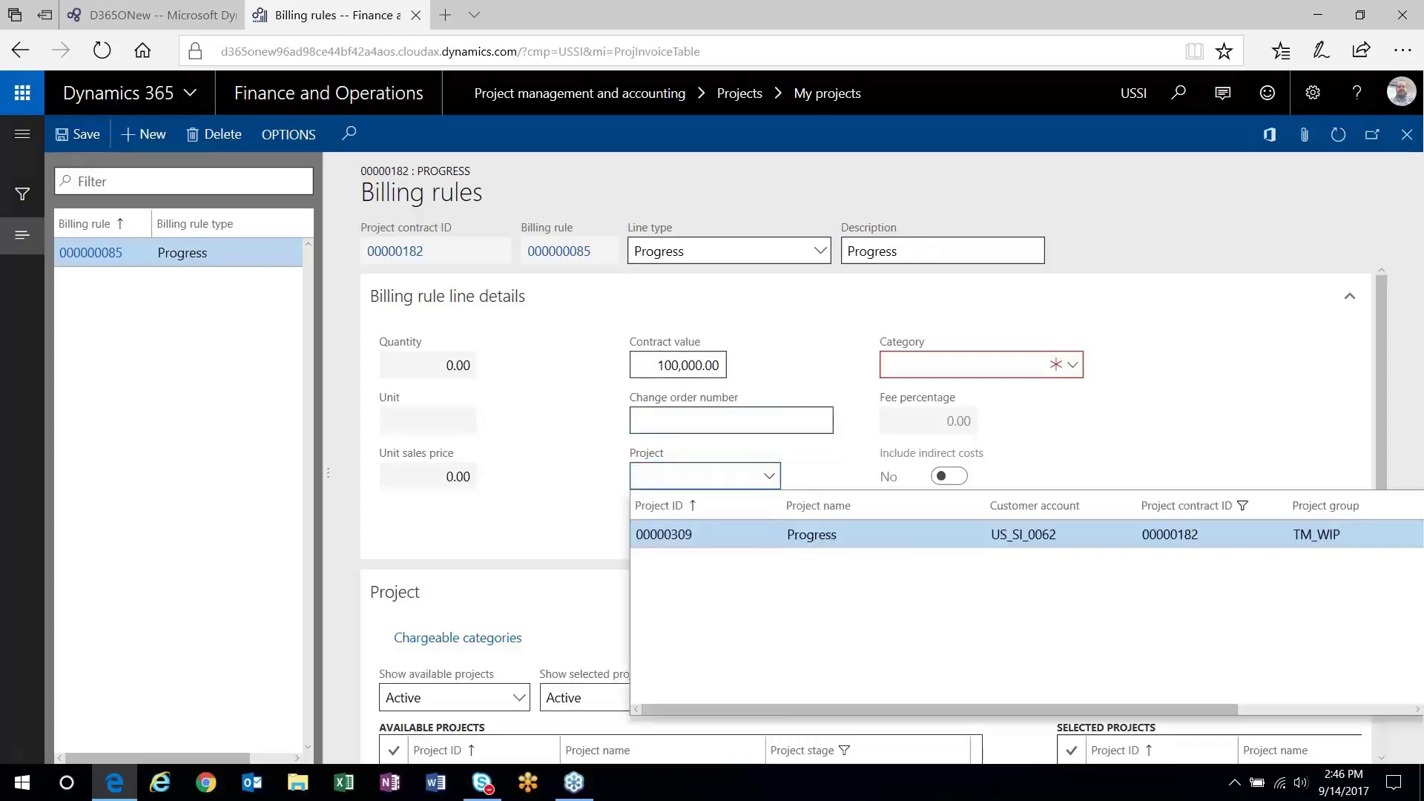
{"action": "left_click", "coordinate": [742, 534]}
{"action": "left_click", "coordinate": [1072, 365]}
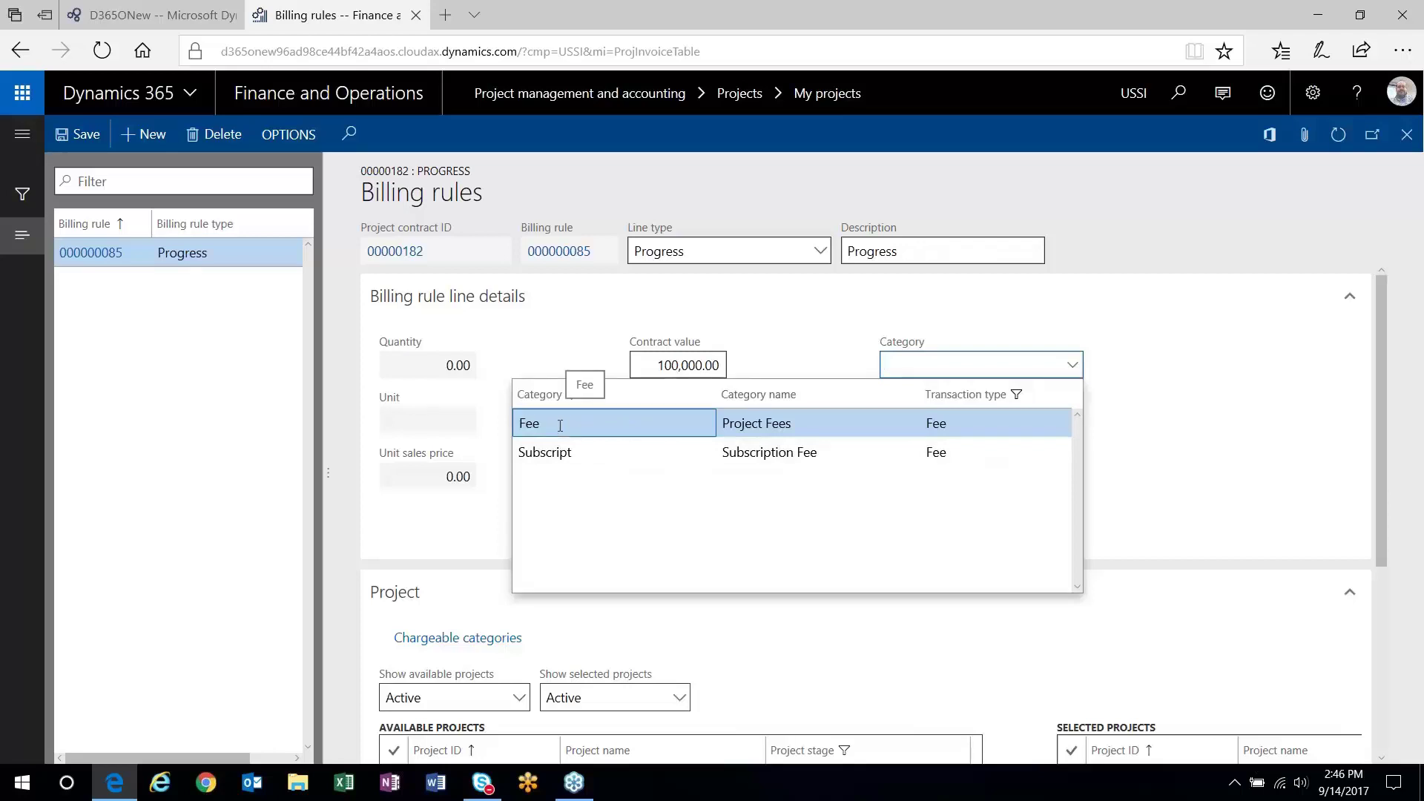
{"action": "left_click", "coordinate": [527, 424]}
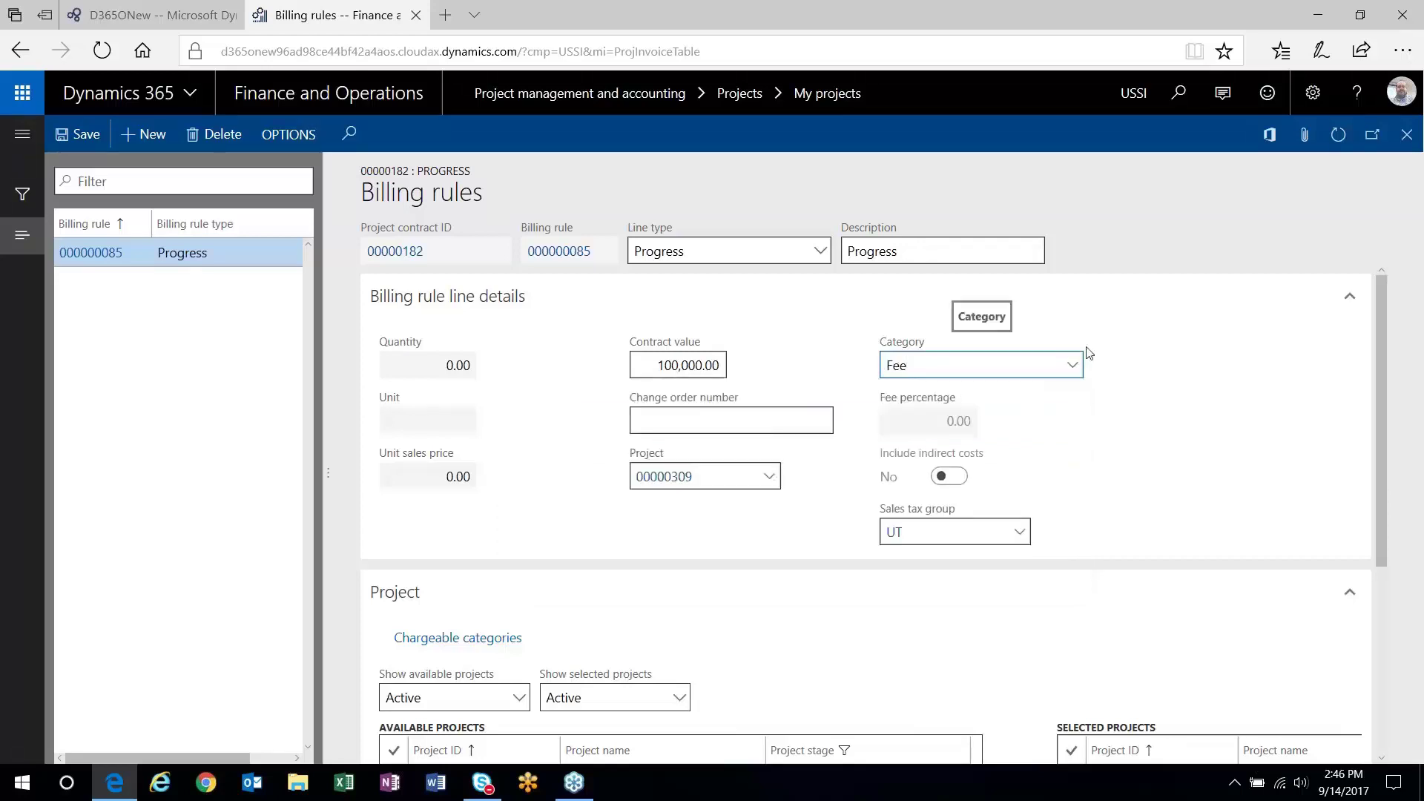
{"action": "left_click", "coordinate": [1349, 592]}
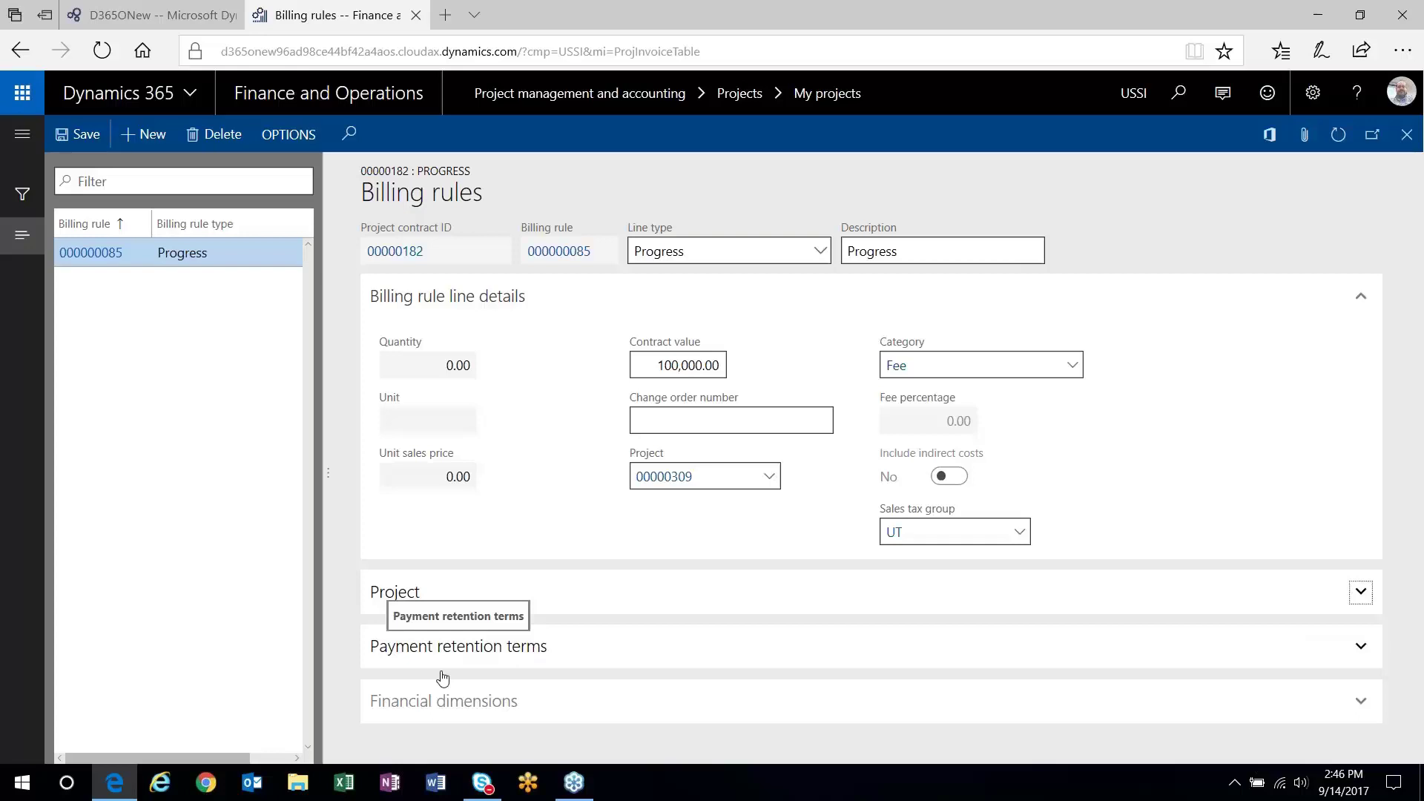
- Check the payment retention terms, then close billing rule 000000085 to return to contract 00000182
{"action": "left_click", "coordinate": [591, 657]}
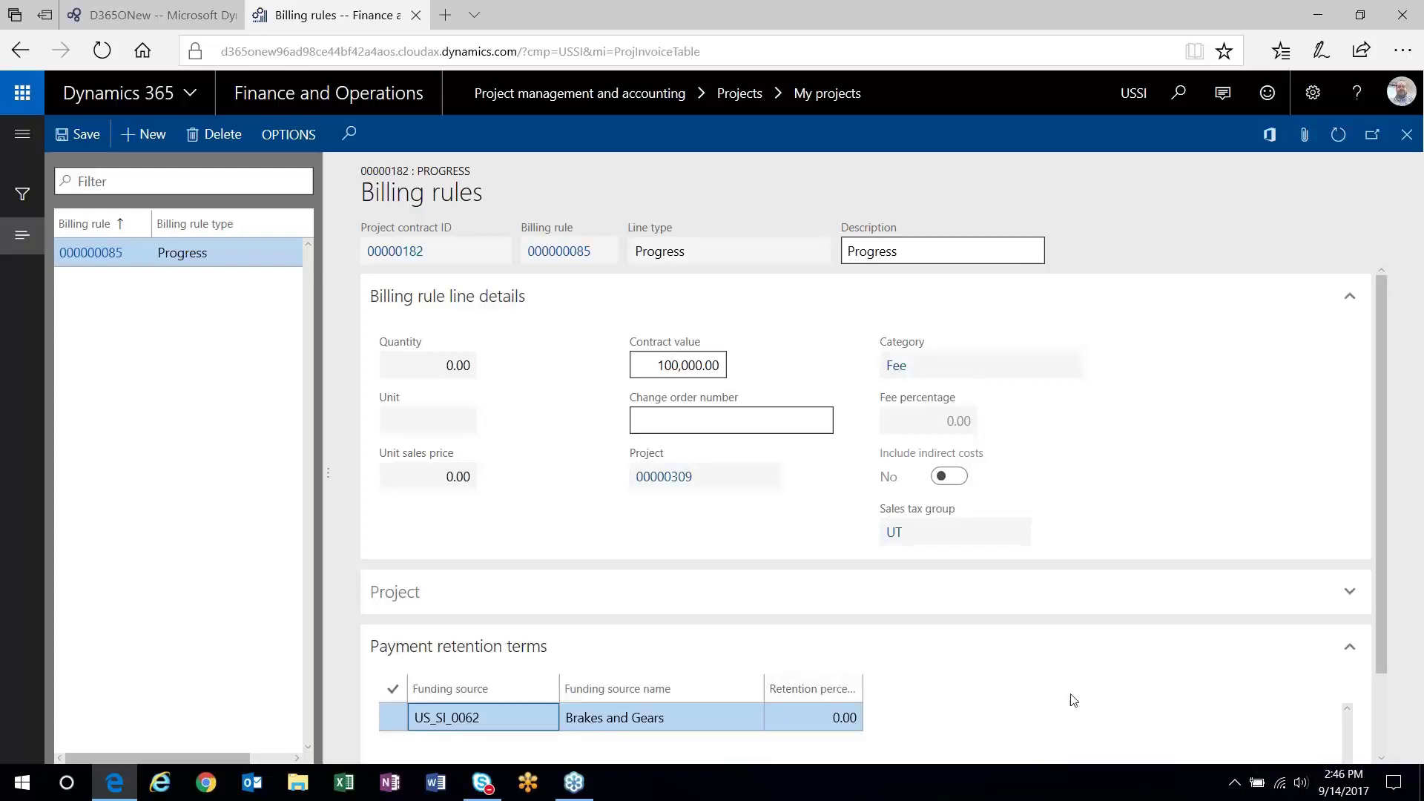
{"action": "left_click", "coordinate": [1350, 646]}
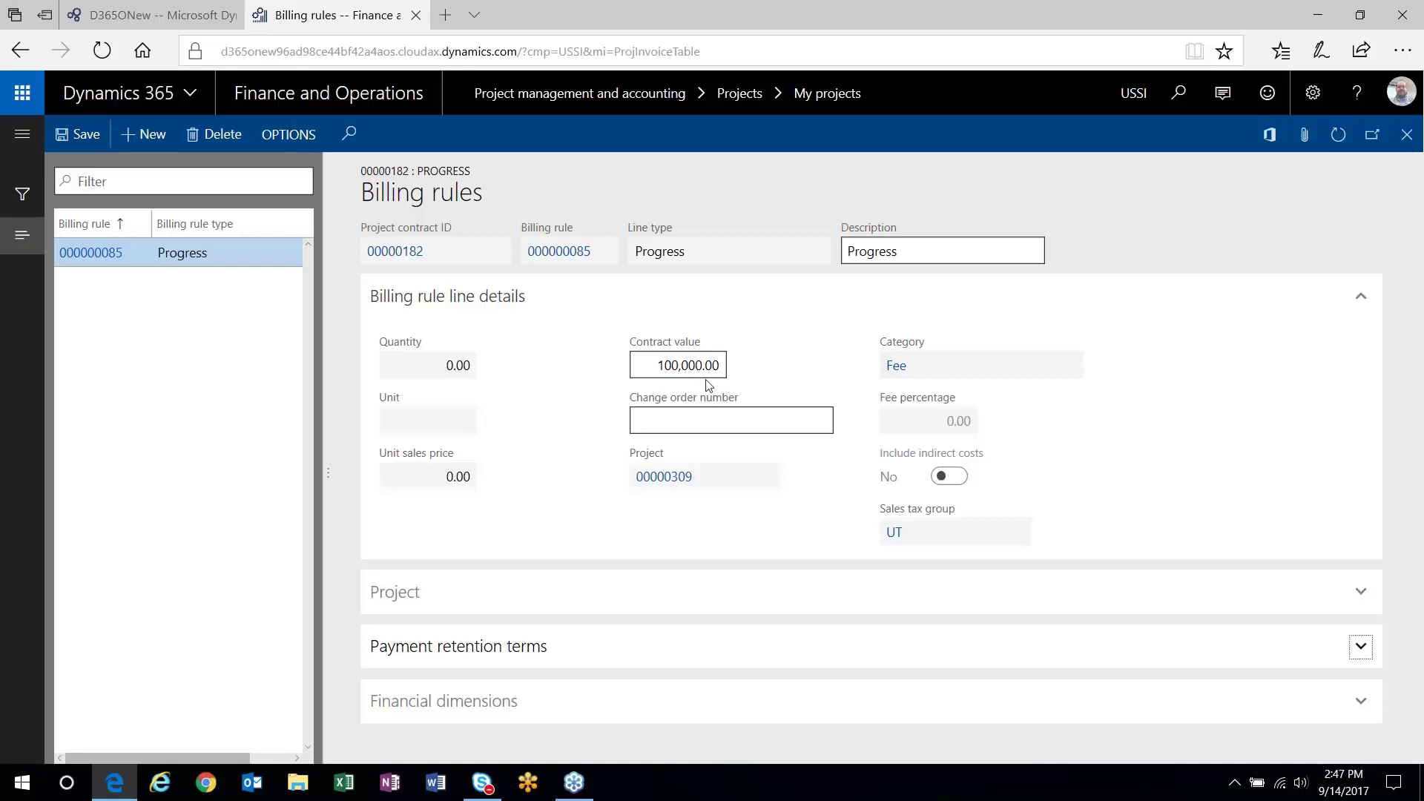
{"action": "left_click", "coordinate": [1406, 135]}
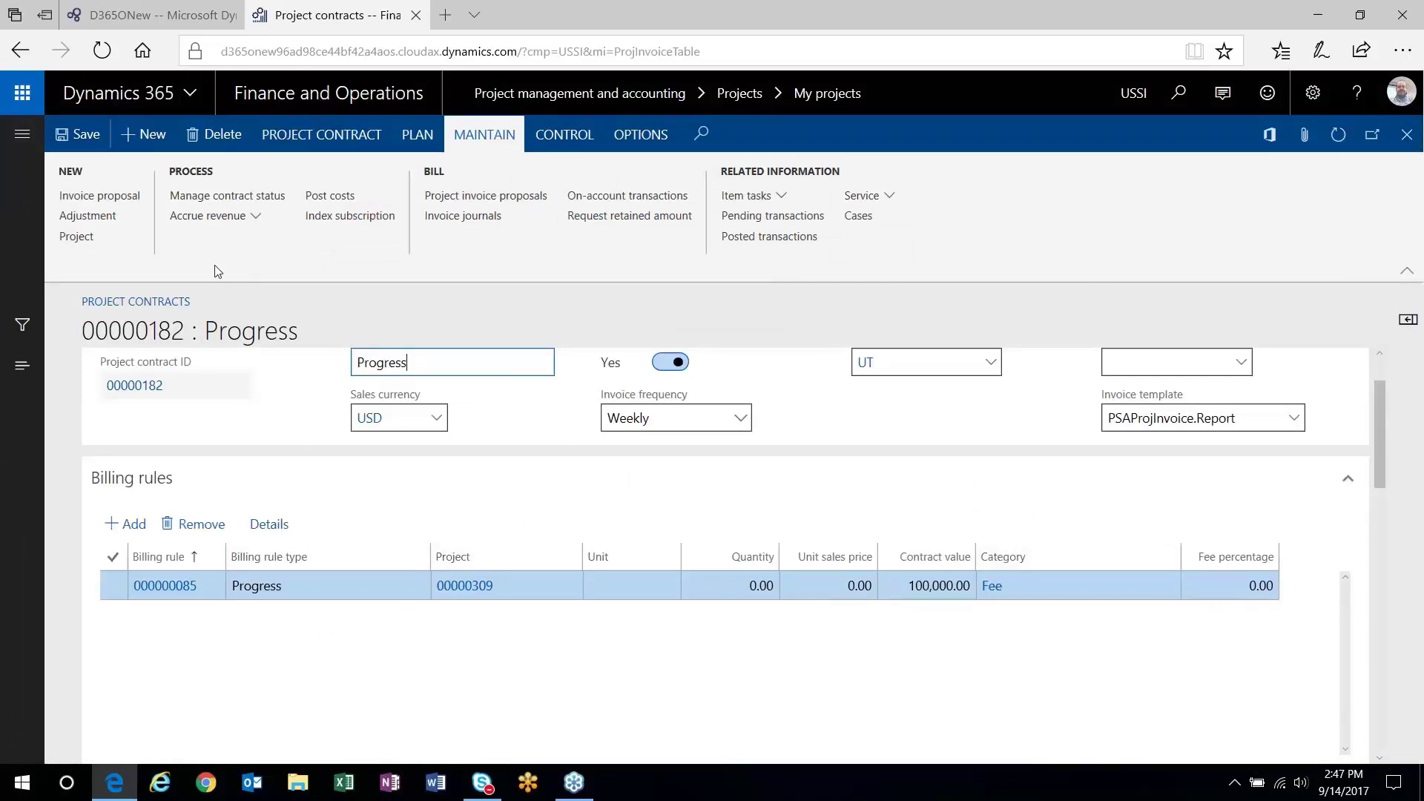
- Open the contract status page for contract 00000182
{"action": "left_click", "coordinate": [220, 198]}
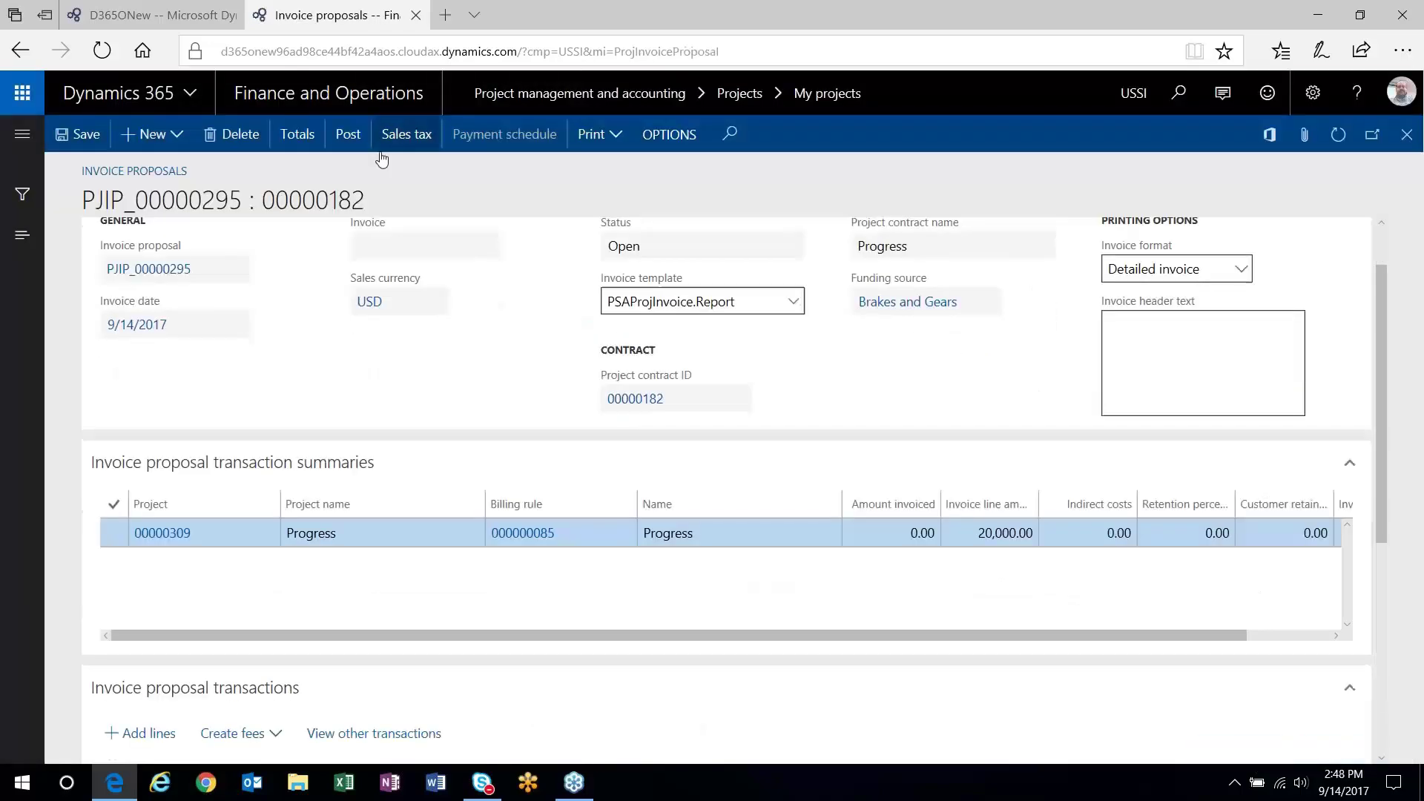
- Post invoice proposal PJIP_00000295 without printing, then open contract 00000182's status
{"action": "left_click", "coordinate": [348, 134]}
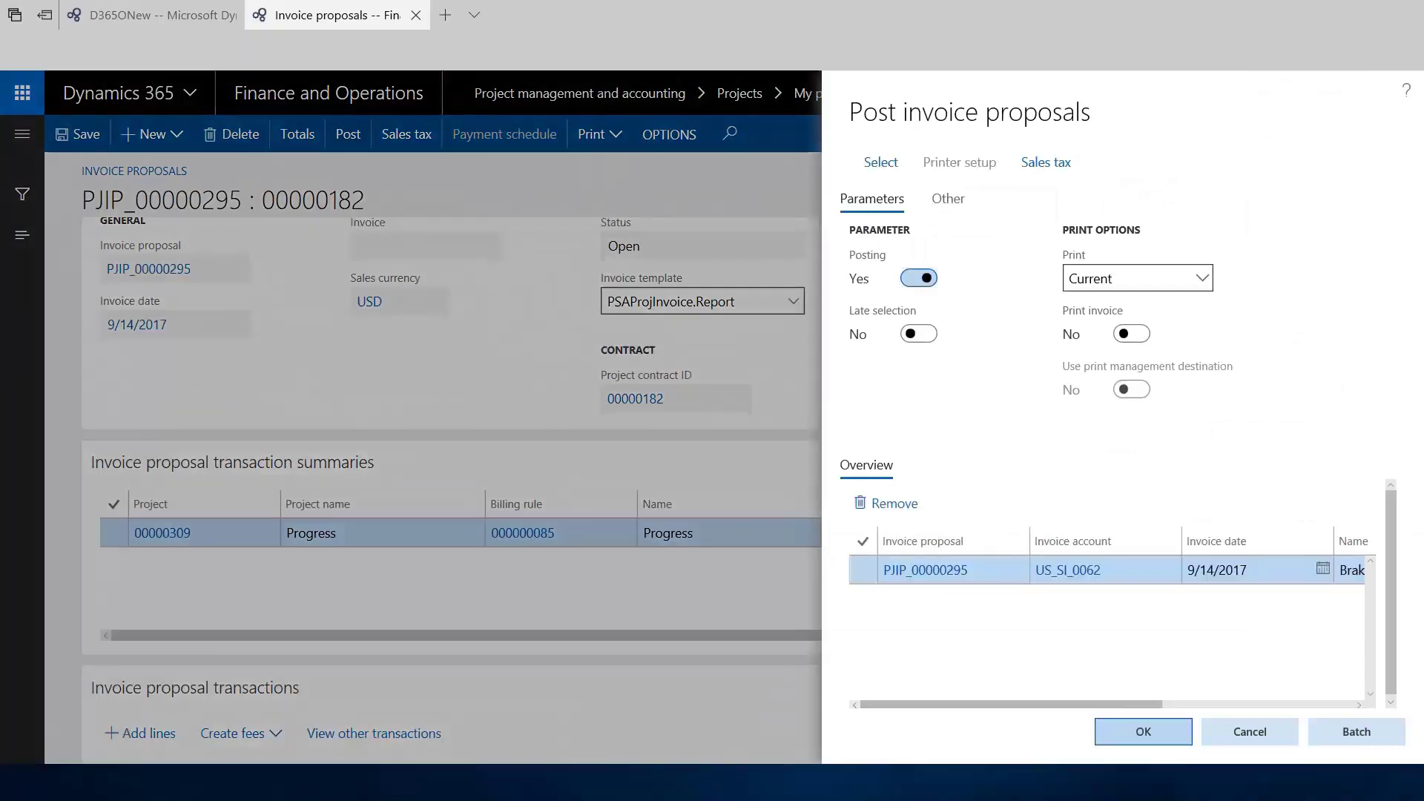
{"action": "left_click", "coordinate": [1143, 732]}
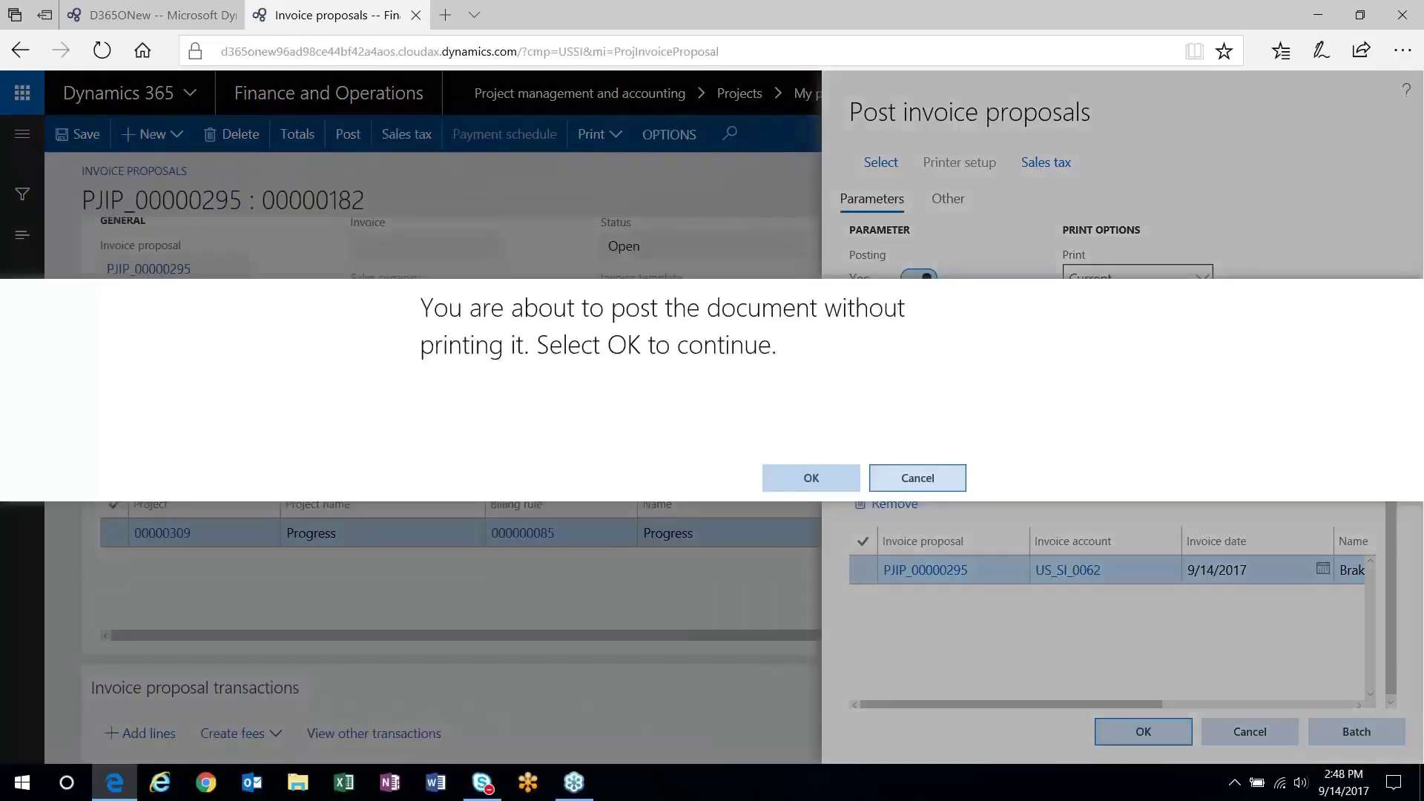
{"action": "left_click", "coordinate": [810, 478]}
{"action": "scroll", "coordinate": [1381, 236], "scroll_direction": "up", "scroll_amount": 3}
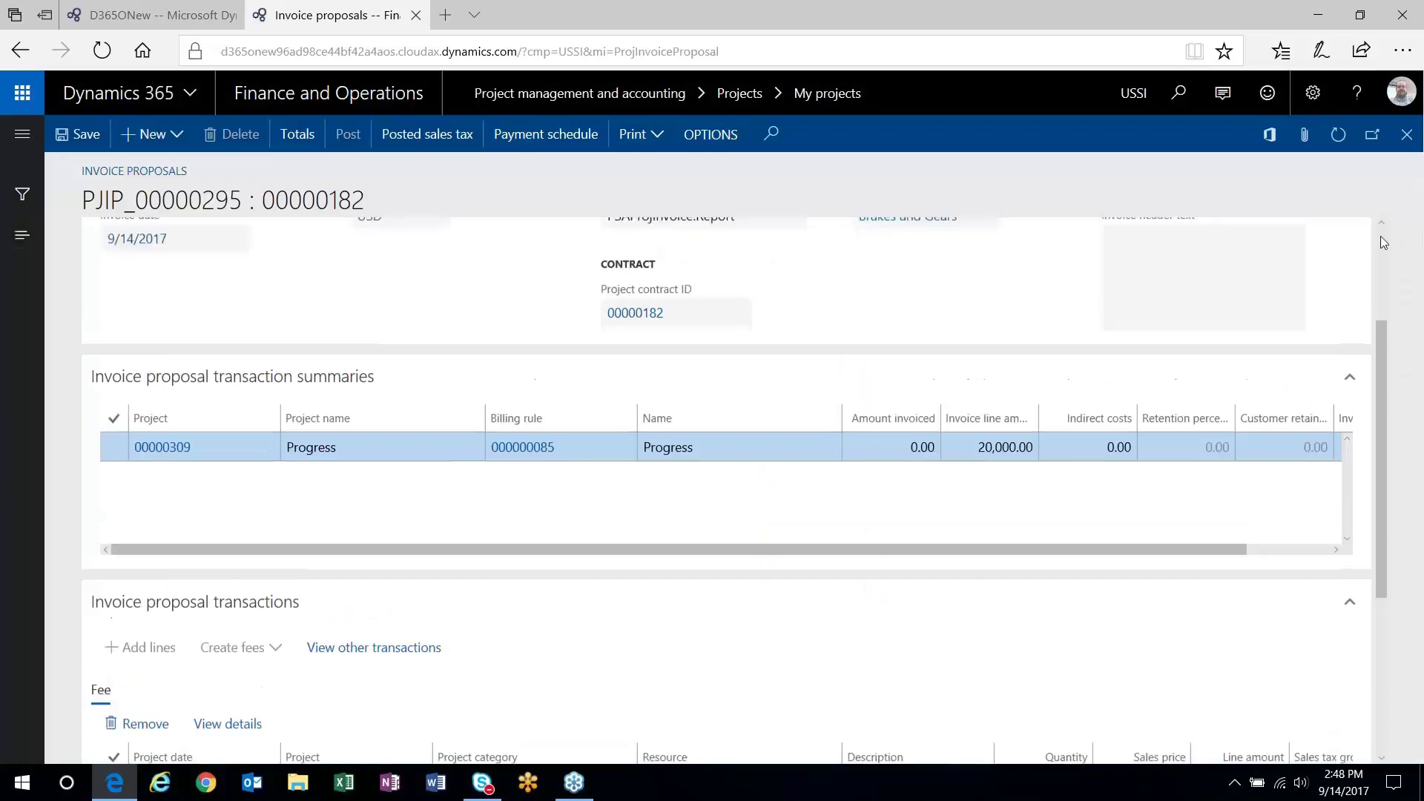
{"action": "left_click", "coordinate": [1407, 135]}
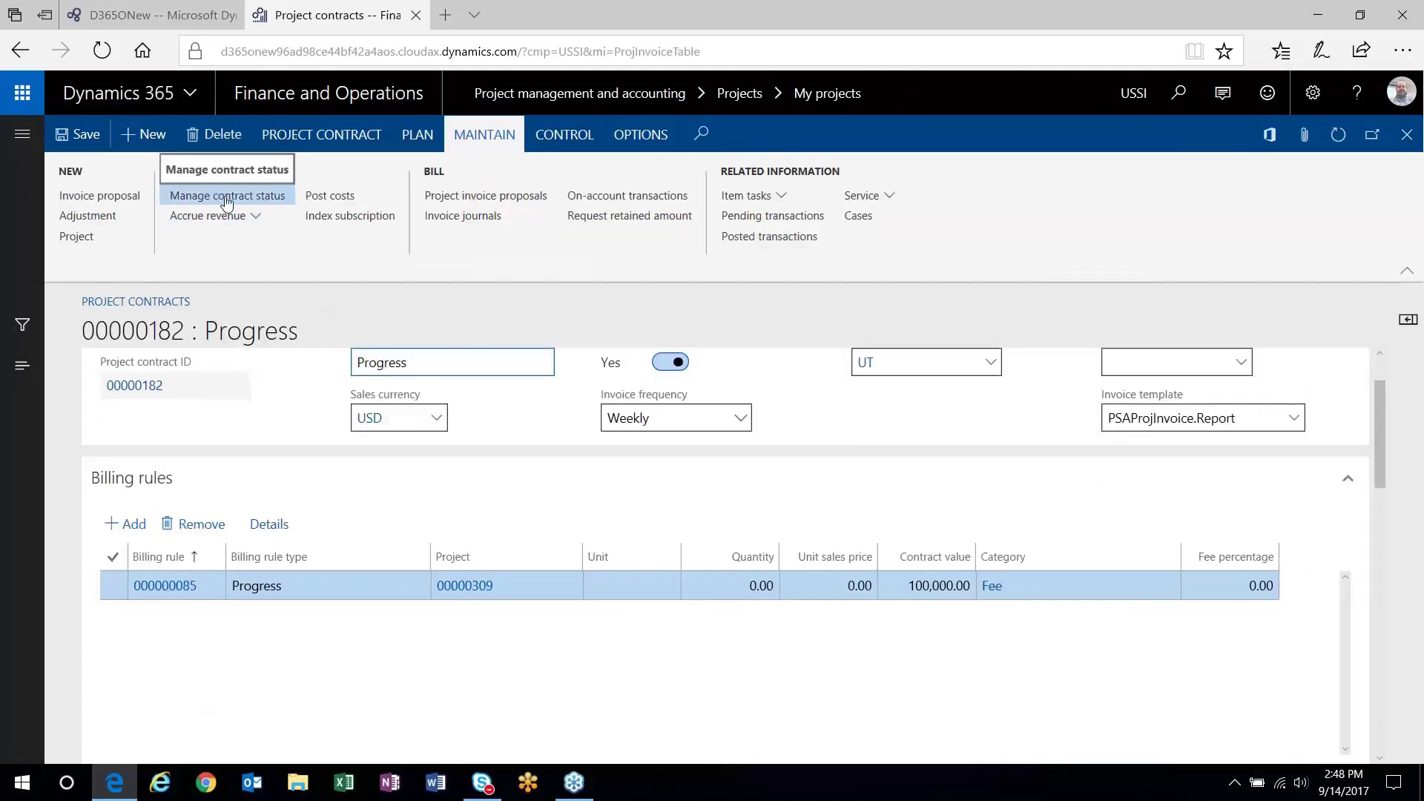
{"action": "left_click", "coordinate": [227, 196]}
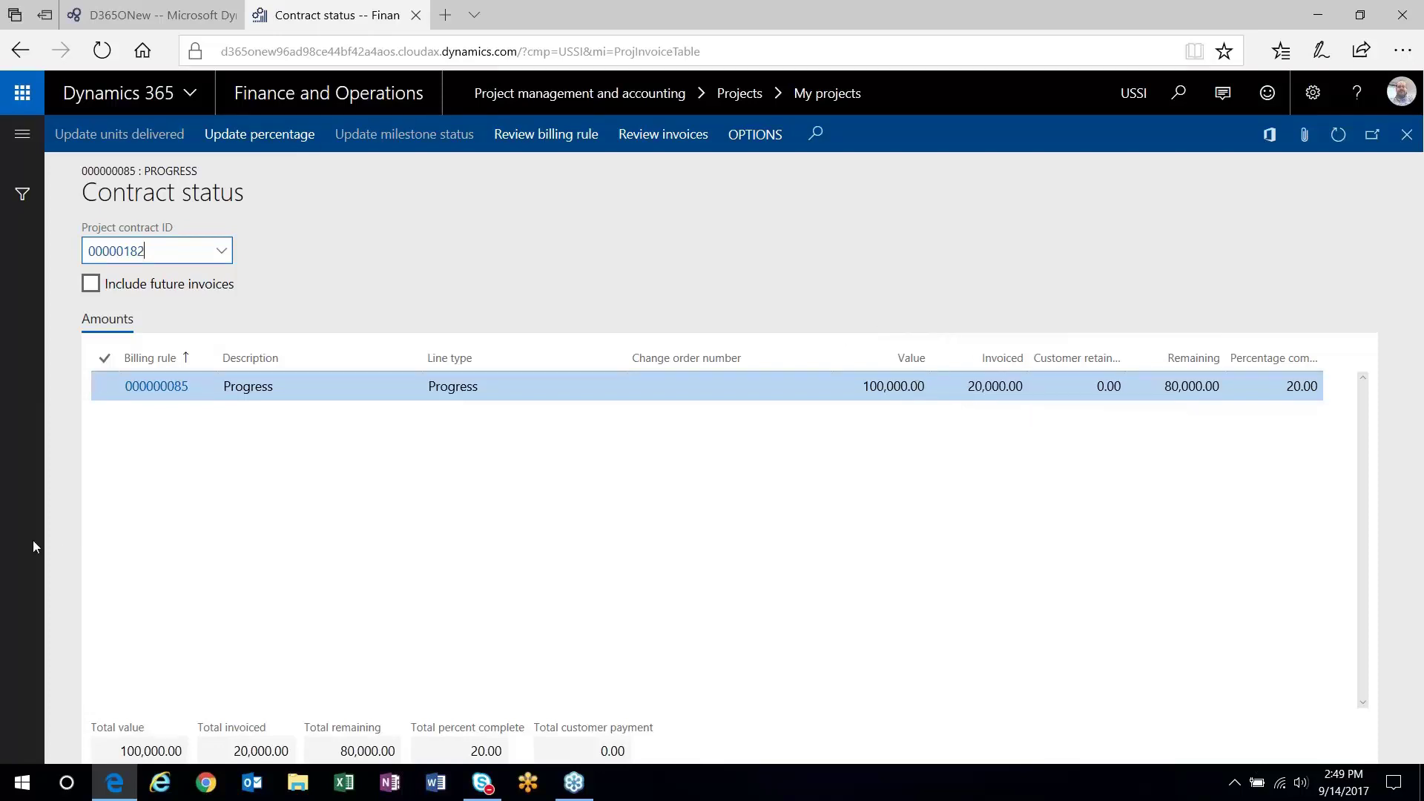
- Update the contract's percentage complete by another 10 percent and close Contract status
{"action": "left_click", "coordinate": [281, 136]}
{"action": "type", "text": "10"}
{"action": "left_click", "coordinate": [1346, 730]}
{"action": "left_click", "coordinate": [1406, 135]}
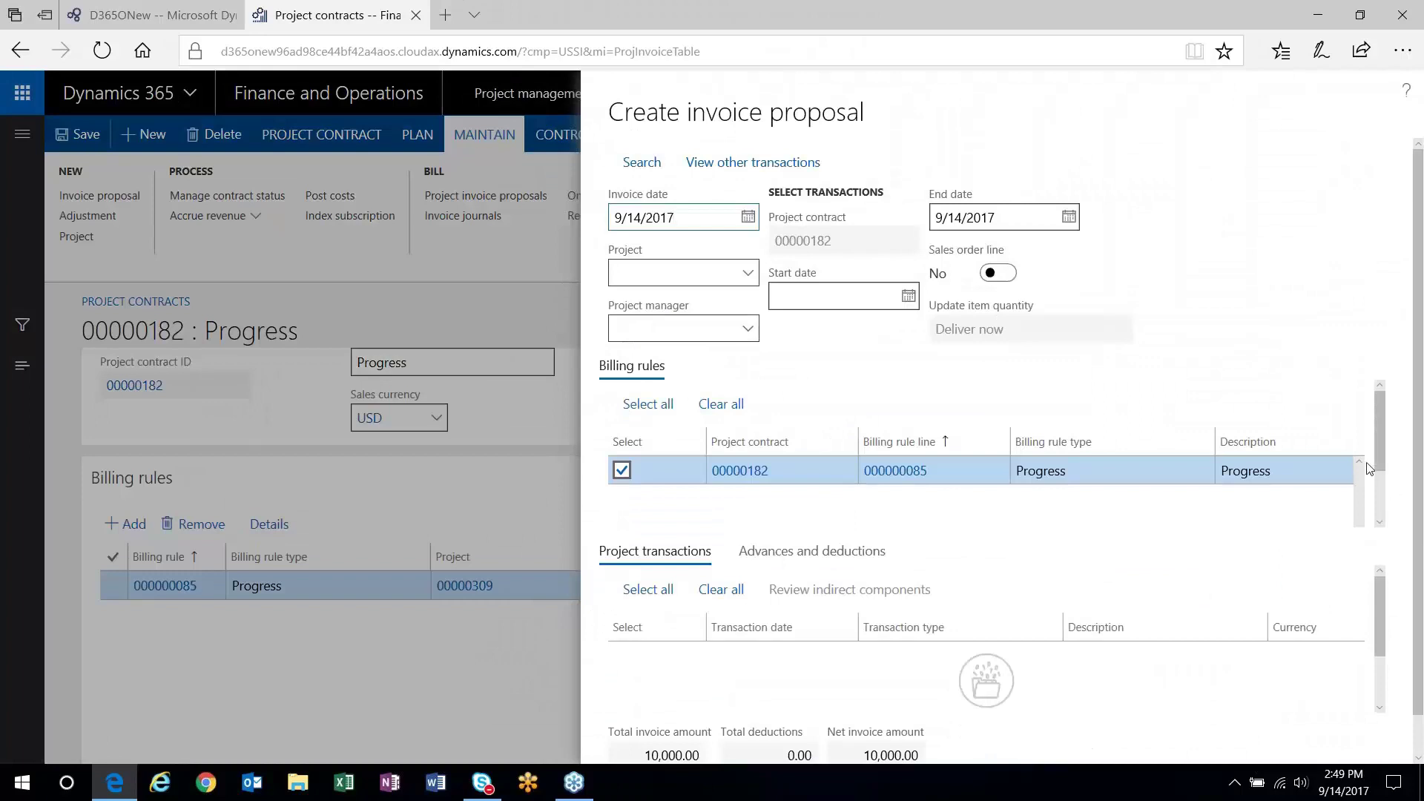
- Scroll through the 10,000.00 invoice proposal PJIP_00000296 to review it
{"action": "scroll", "coordinate": [1128, 530], "scroll_direction": "right", "scroll_amount": 5}
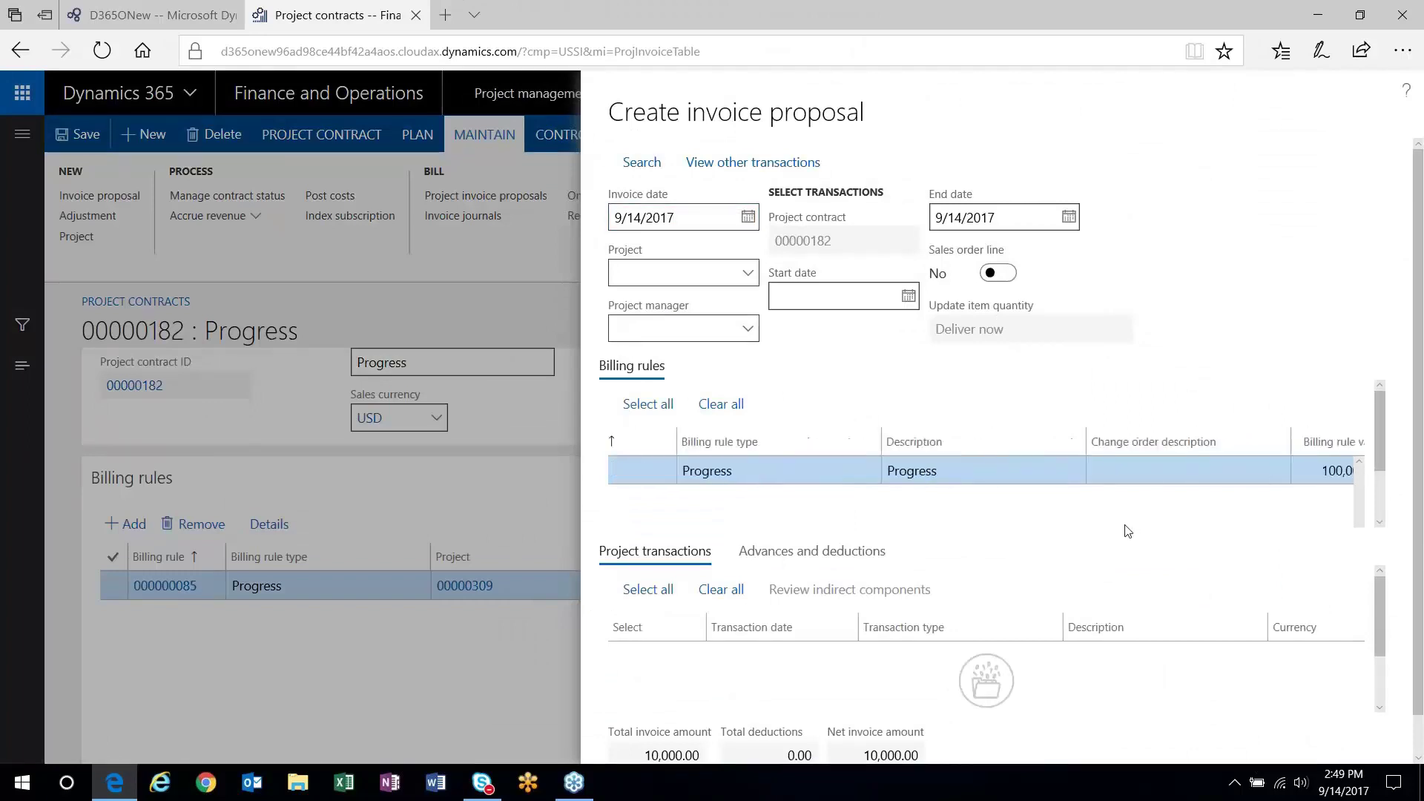
{"action": "scroll", "coordinate": [1128, 531], "scroll_direction": "right", "scroll_amount": 2}
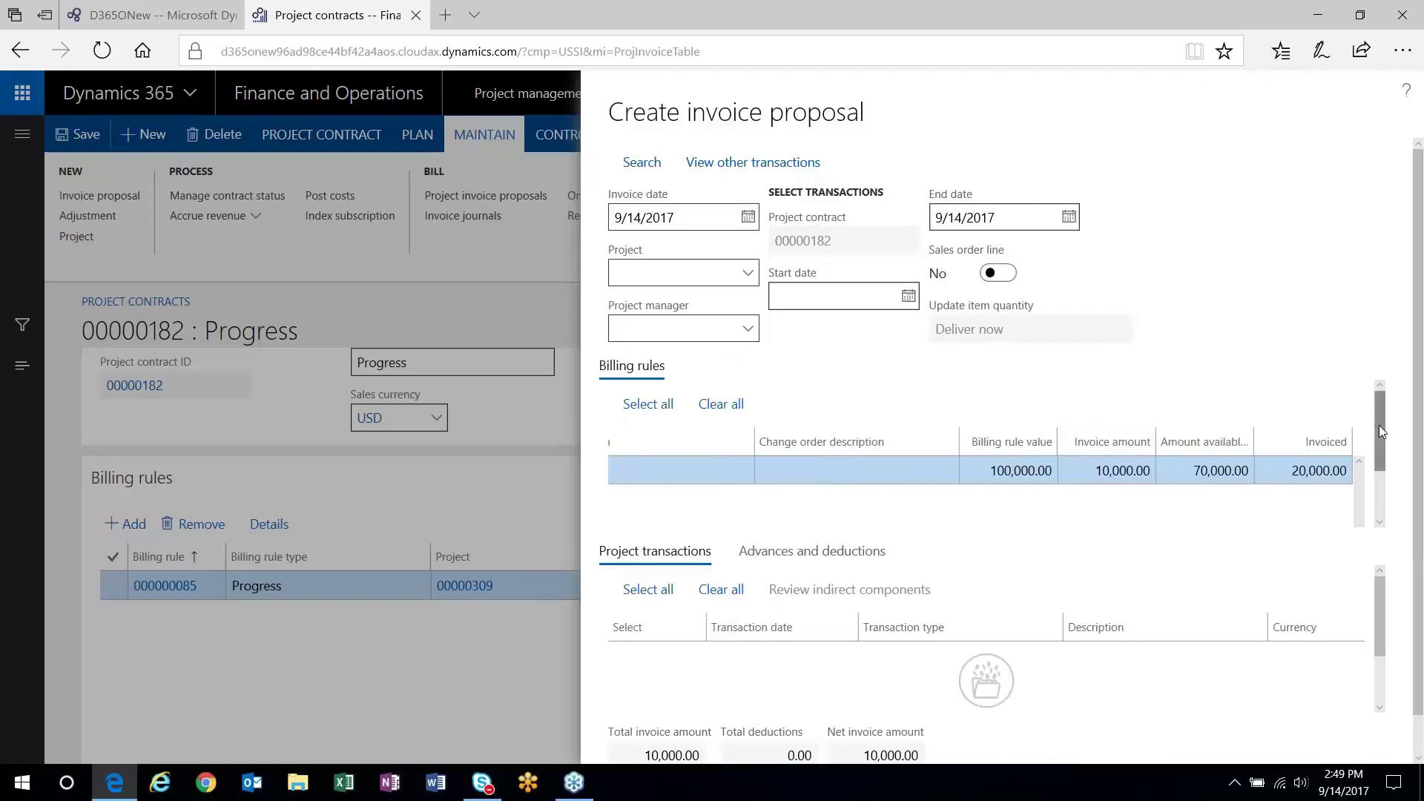
{"action": "left_click_drag", "start_coordinate": [1383, 438], "coordinate": [1385, 486]}
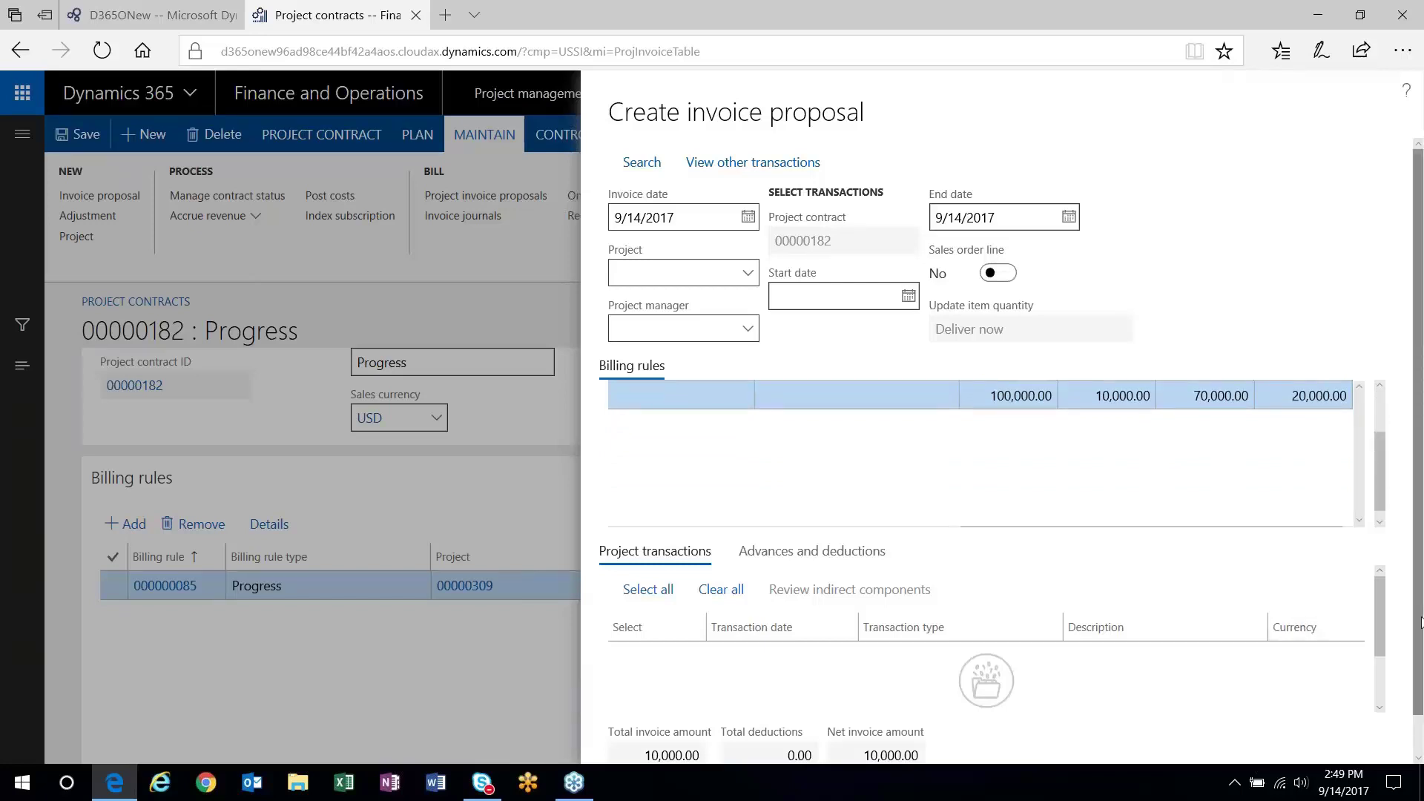
{"action": "left_click_drag", "start_coordinate": [1421, 621], "coordinate": [1421, 651]}
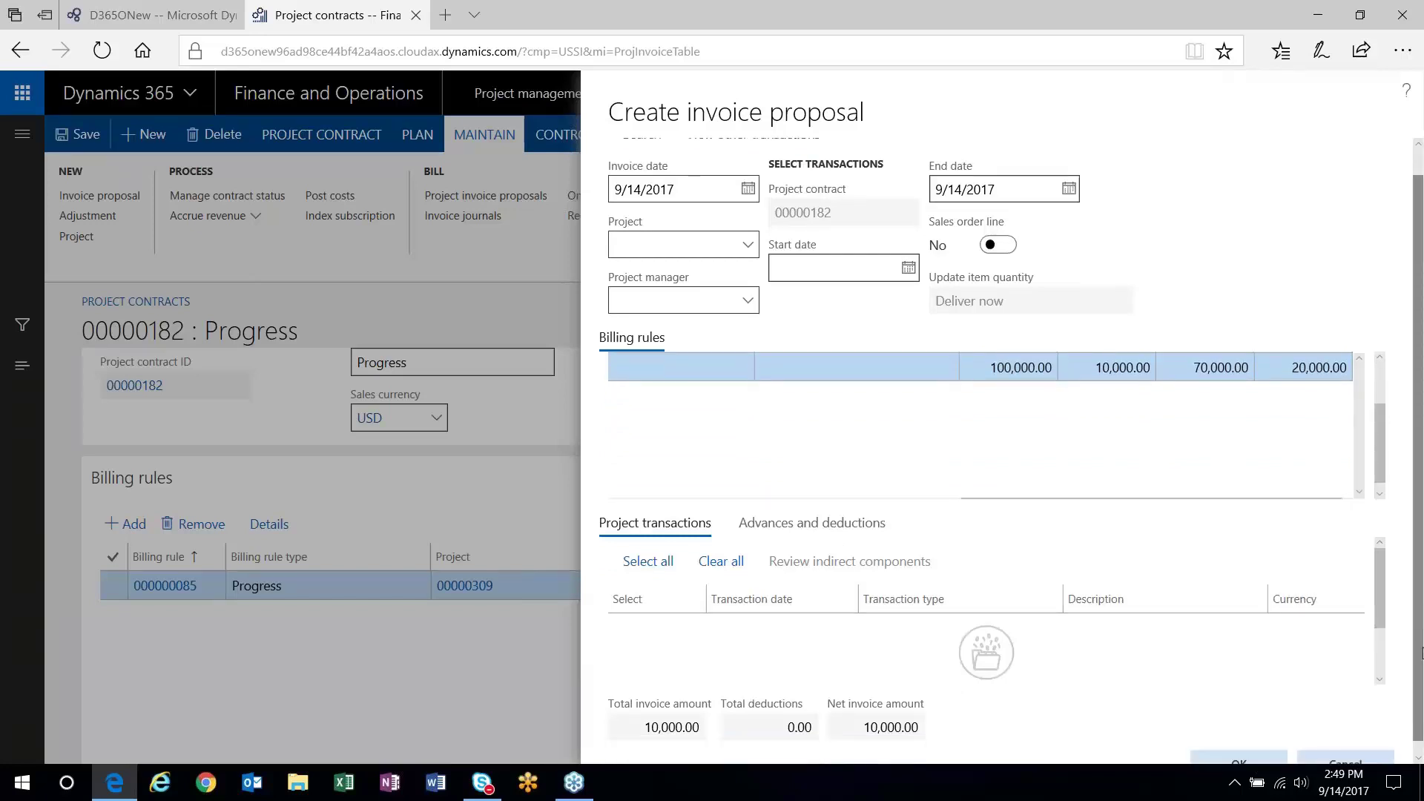
{"action": "left_click_drag", "start_coordinate": [1421, 653], "coordinate": [1421, 666]}
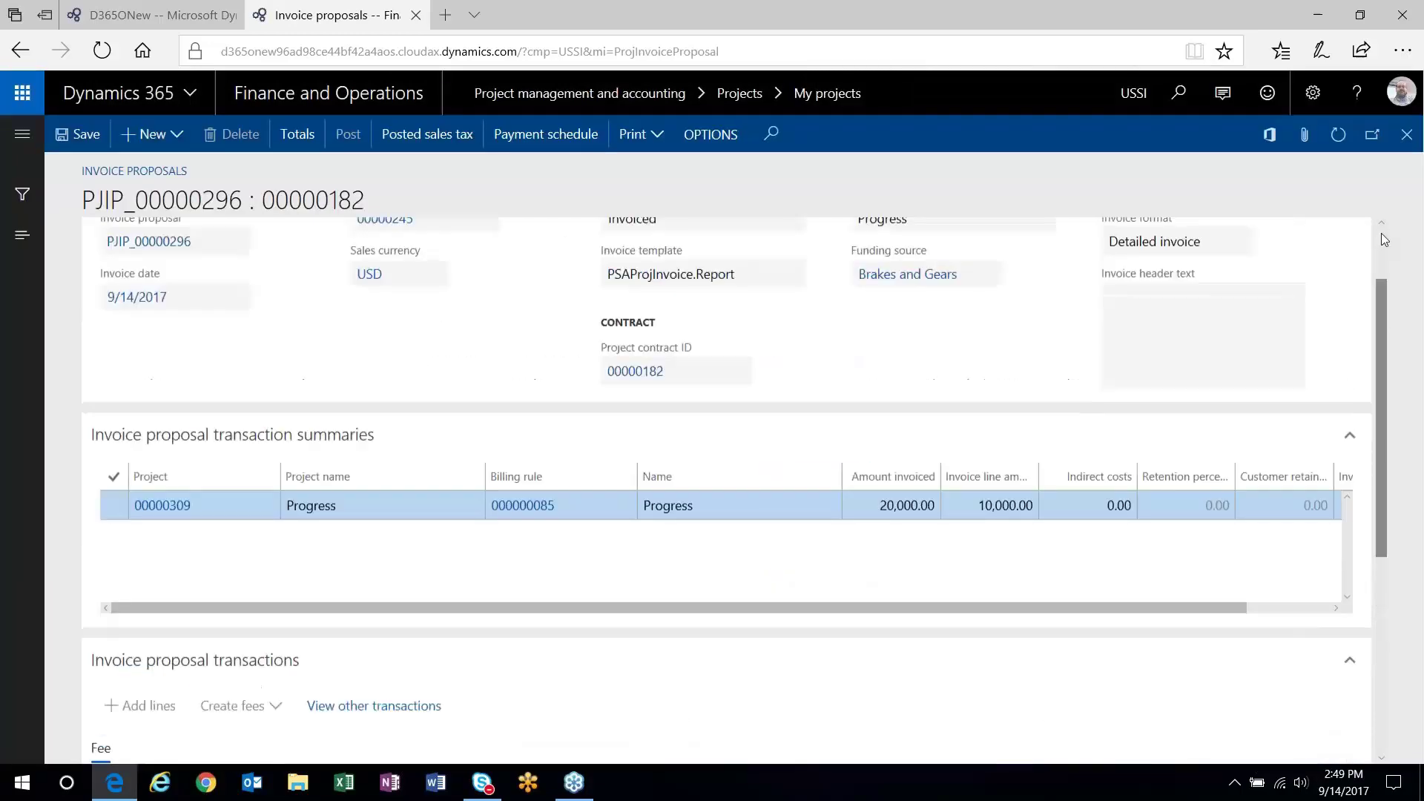
- Close invoice proposal PJIP_00000296 and reopen contract 00000182's status page
{"action": "scroll", "coordinate": [1380, 233], "scroll_direction": "up", "scroll_amount": 2}
{"action": "left_click", "coordinate": [1407, 134]}
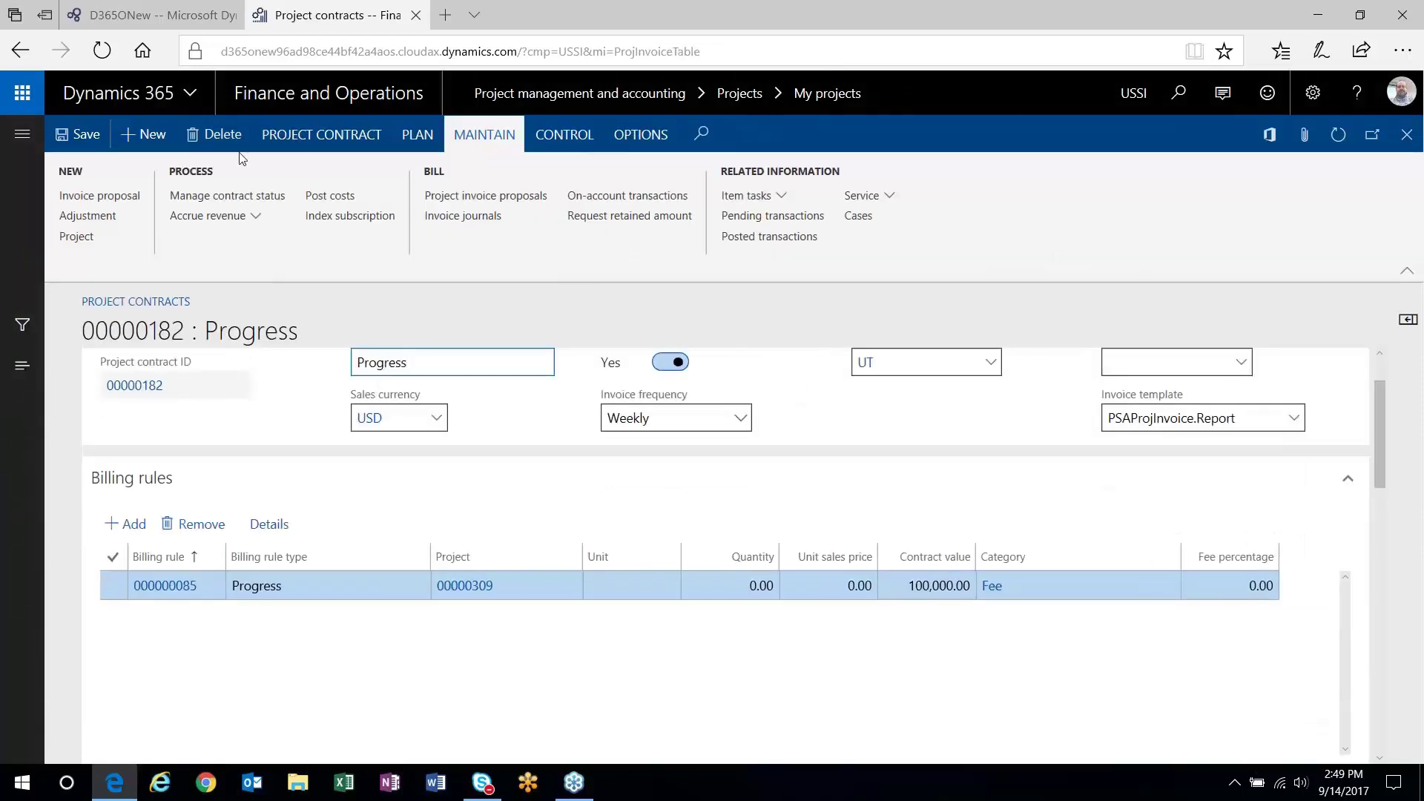
{"action": "left_click", "coordinate": [227, 195]}
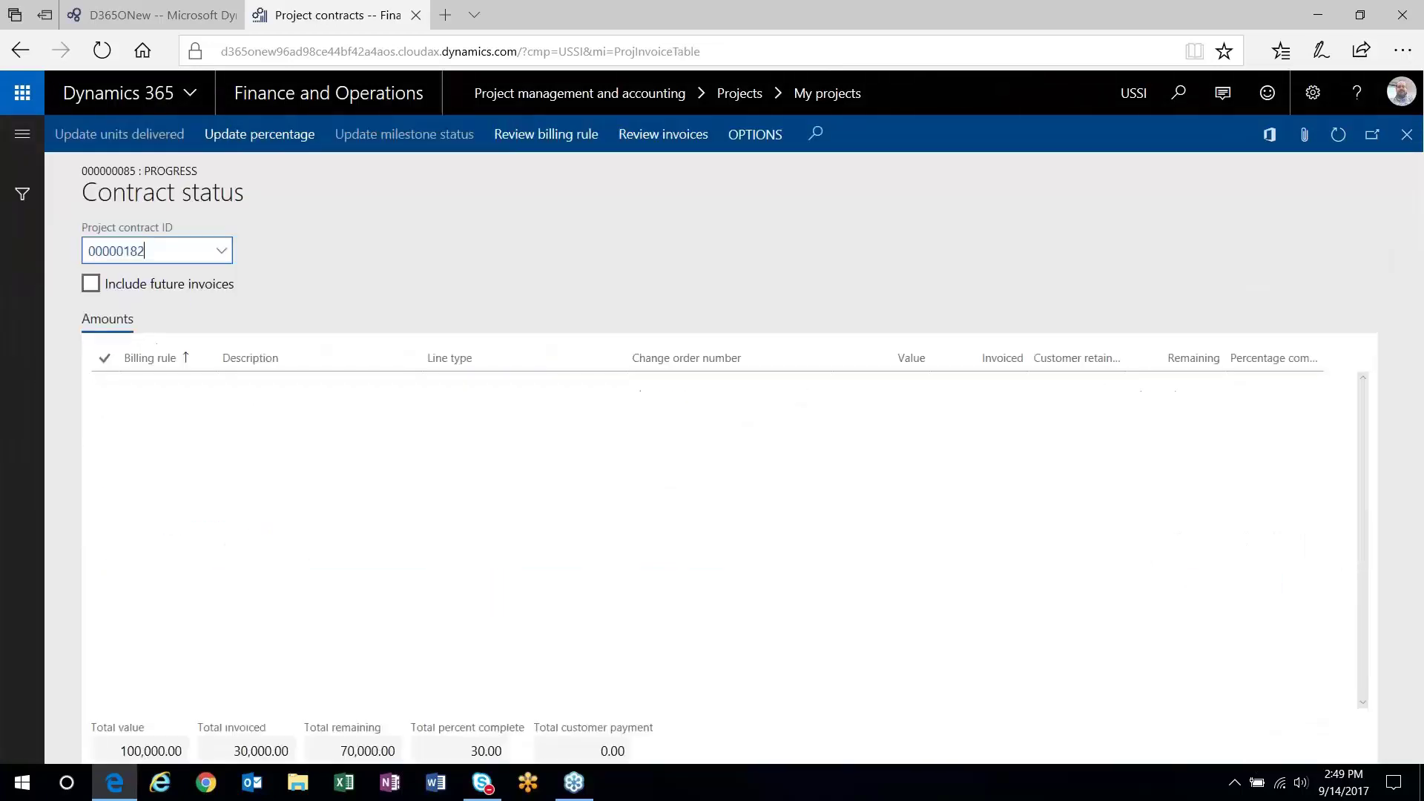